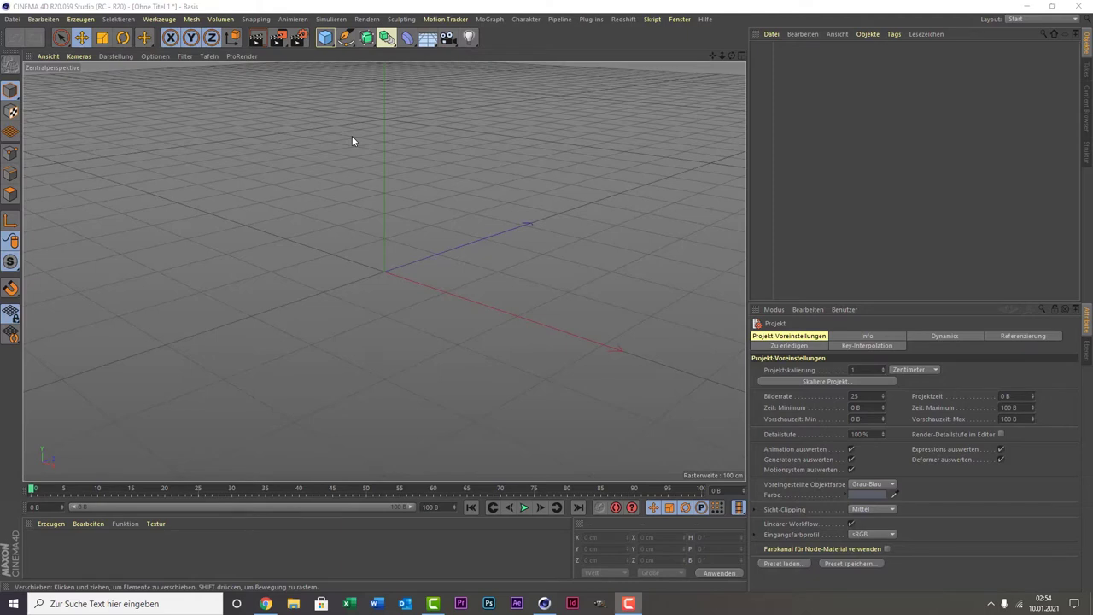
- Add a 6-sided n-Eck spline and nest it under a new Extrudieren generator, 20 cm thick
{"action": "left_click", "coordinate": [345, 39]}
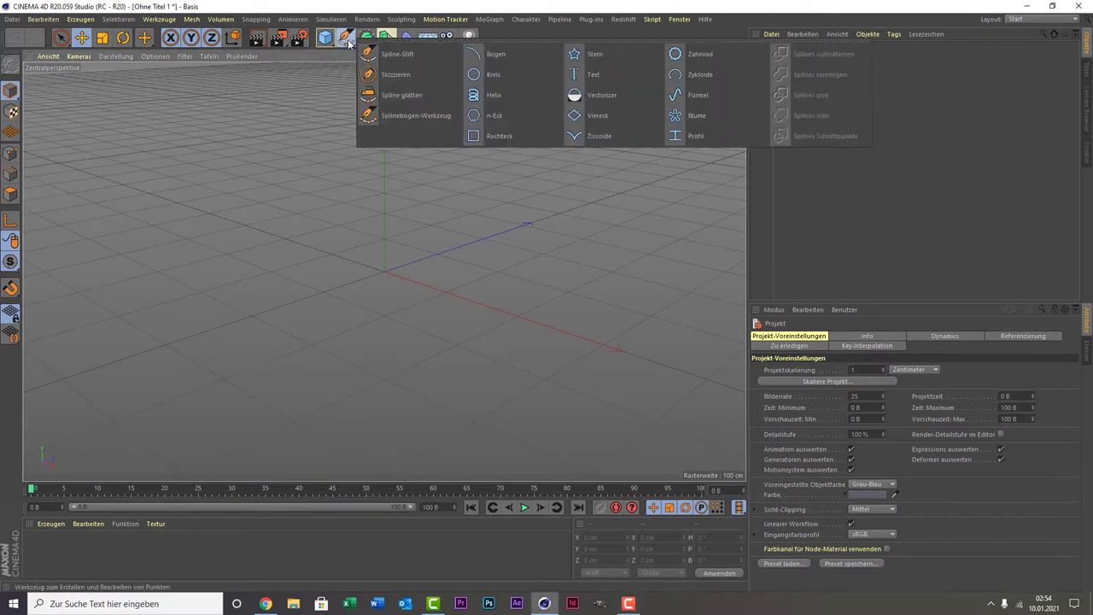
{"action": "left_click", "coordinate": [510, 118]}
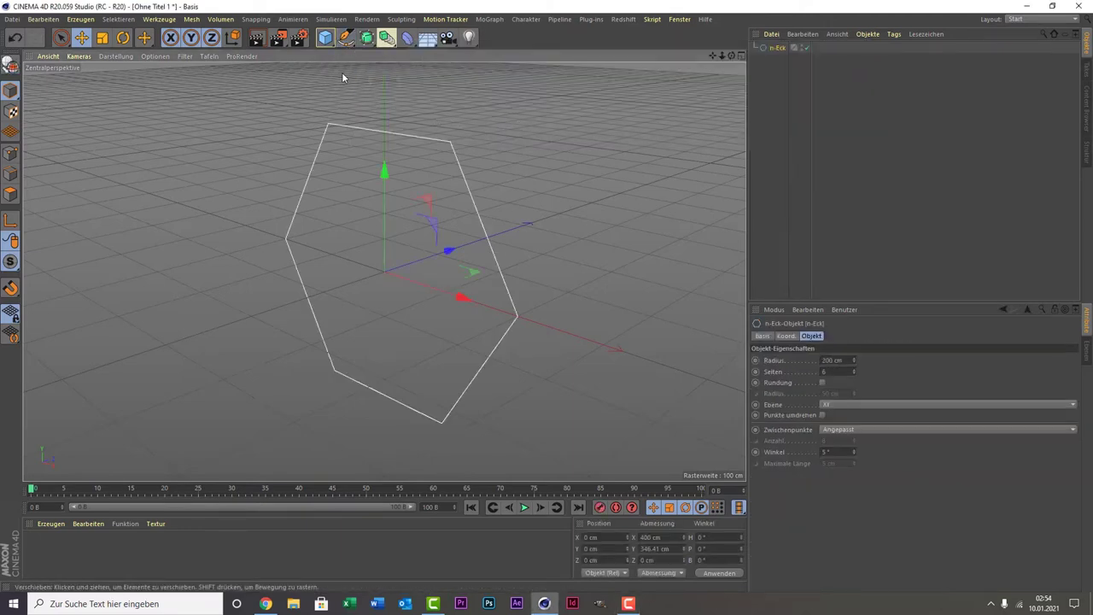
{"action": "left_click", "coordinate": [369, 41]}
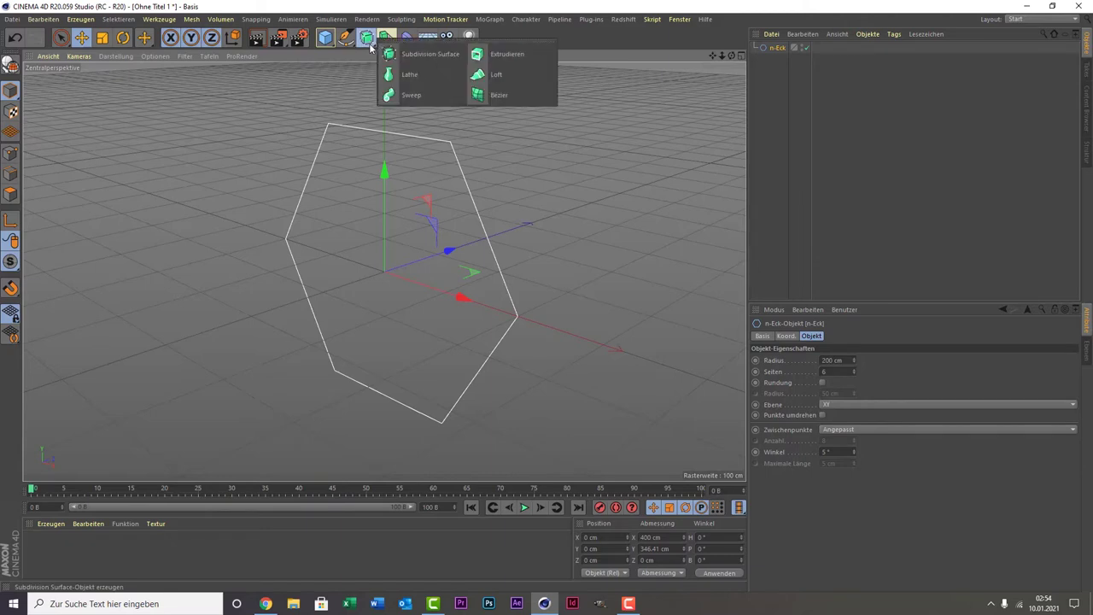
{"action": "left_click", "coordinate": [508, 53]}
{"action": "left_click_drag", "start_coordinate": [772, 58], "coordinate": [788, 53]}
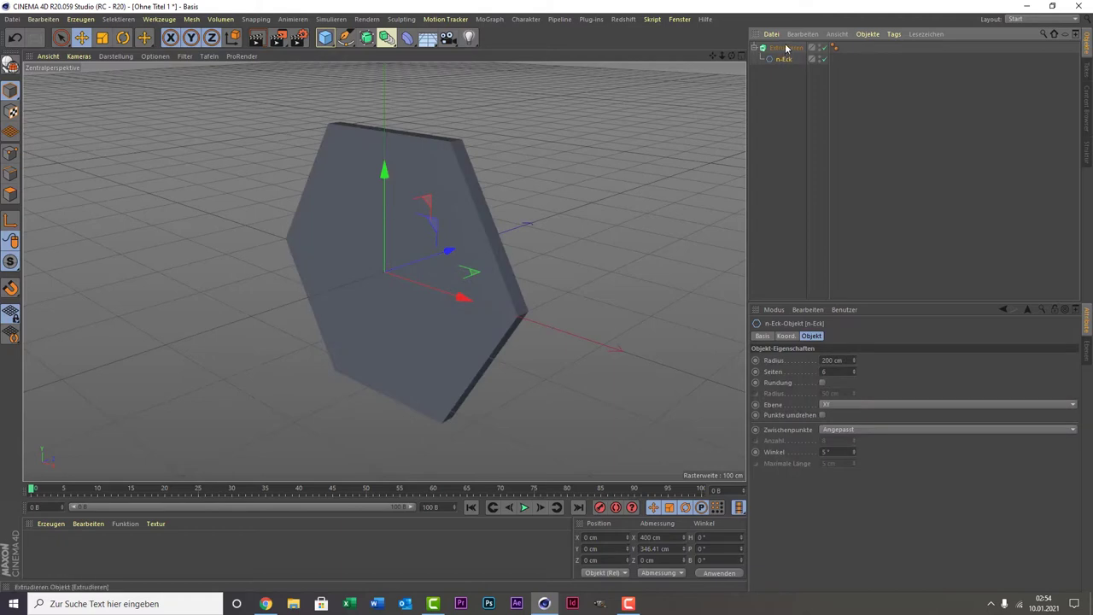
{"action": "left_click", "coordinate": [785, 48]}
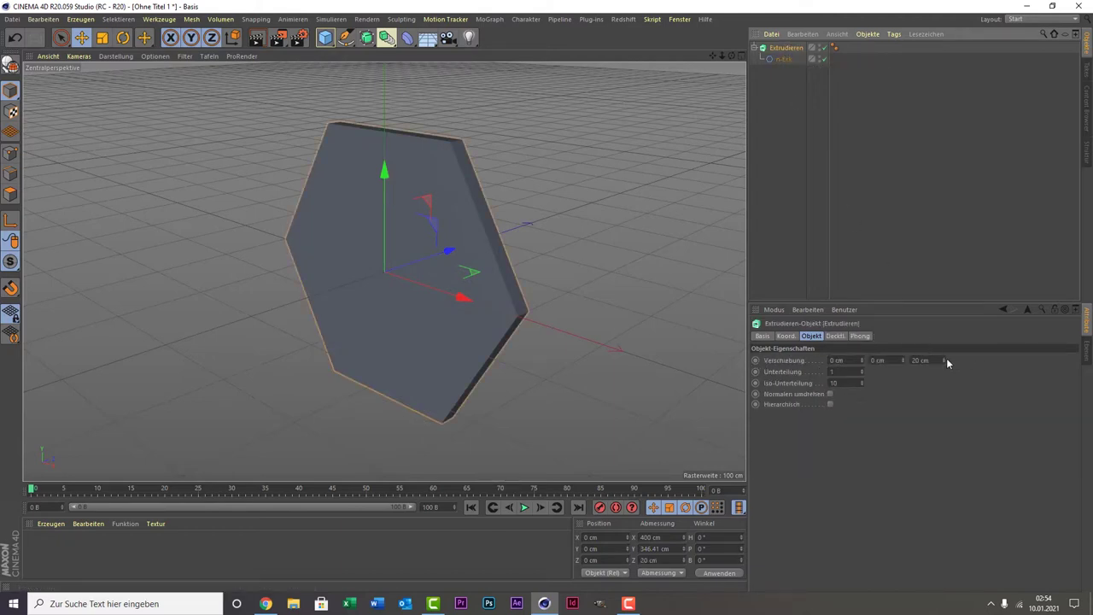
- Set the Extrudieren depth to 1000 cm, stretching the hexagon tile into a long prism
{"action": "left_click_drag", "start_coordinate": [944, 359], "coordinate": [943, 257]}
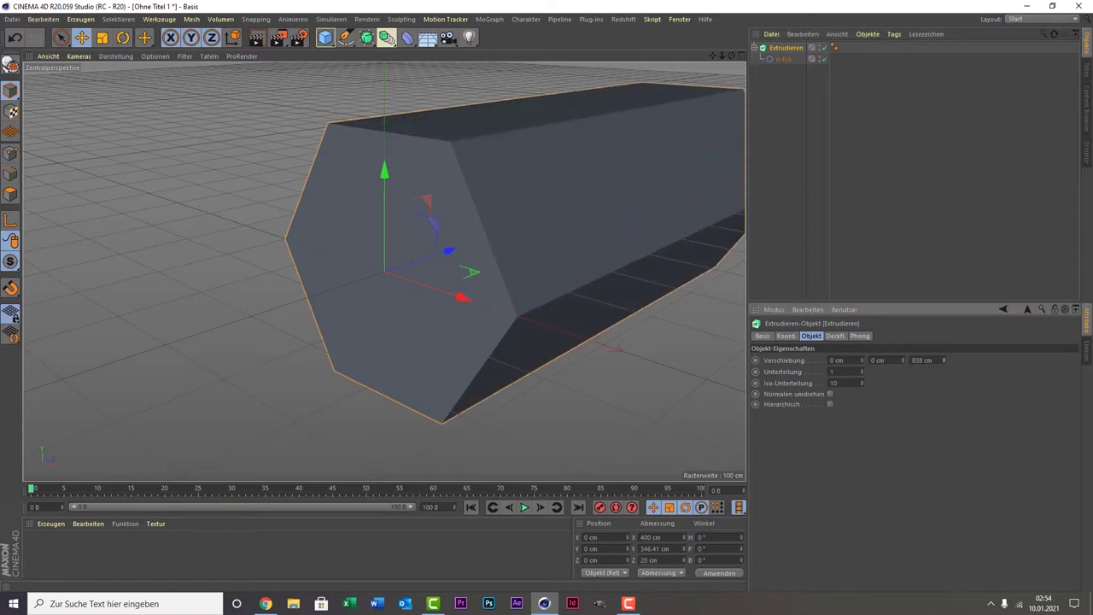
{"action": "mouse_move", "coordinate": [944, 359]}
{"action": "left_mouse_down"}
{"action": "mouse_move", "coordinate": [944, 324]}
{"action": "mouse_move", "coordinate": [934, 359]}
{"action": "left_mouse_up"}
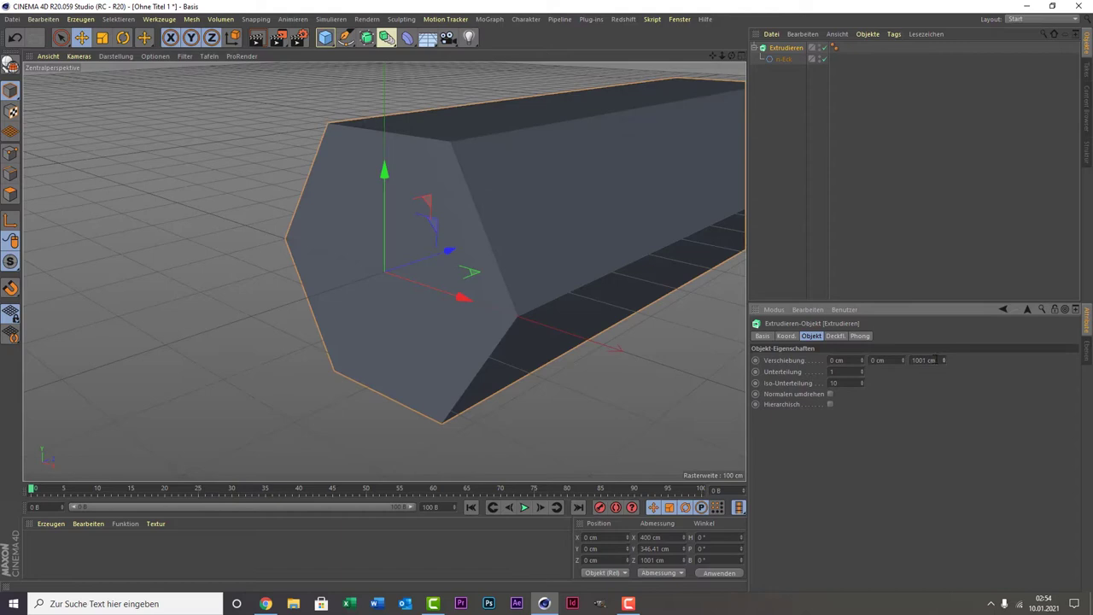
{"action": "left_click", "coordinate": [930, 359]}
{"action": "type", "text": "10"}
{"action": "type", "text": "00"}
{"action": "key", "text": "Return"}
{"action": "scroll", "coordinate": [551, 205], "scroll_direction": "down", "scroll_amount": 2}
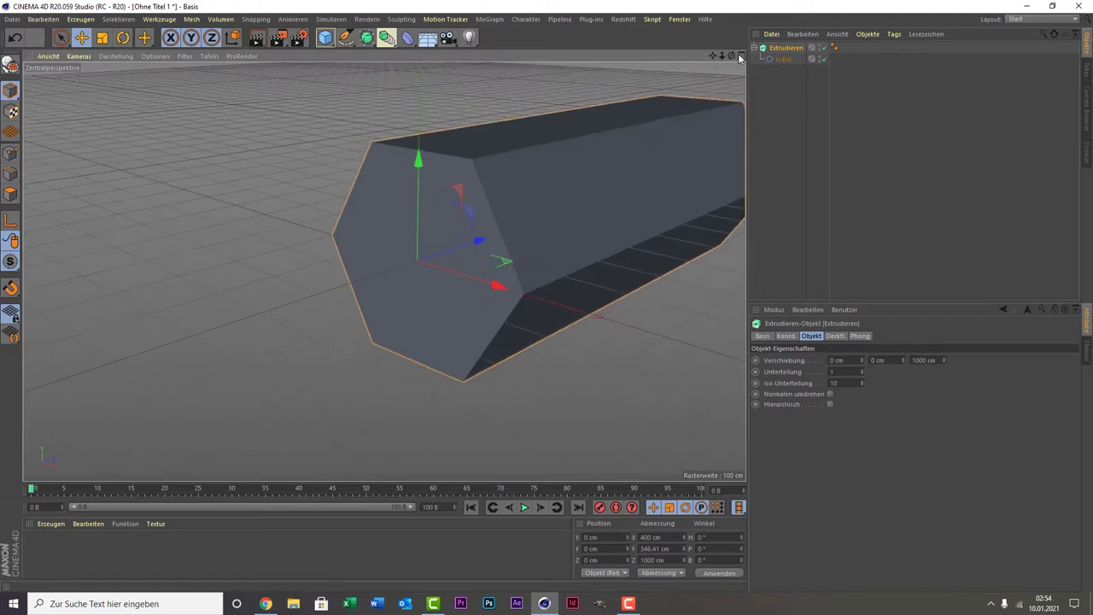
{"action": "left_click_drag", "start_coordinate": [713, 55], "coordinate": [674, 82]}
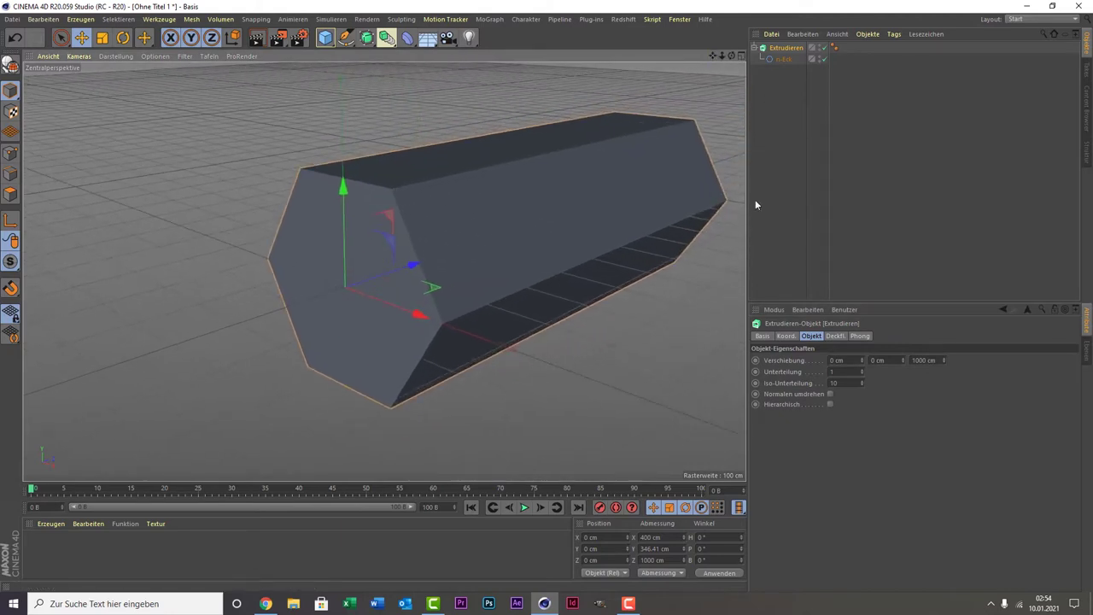
- Set both Start and Ende caps to Deckflächen und Rundung with a 5 cm radius
{"action": "left_click", "coordinate": [834, 336]}
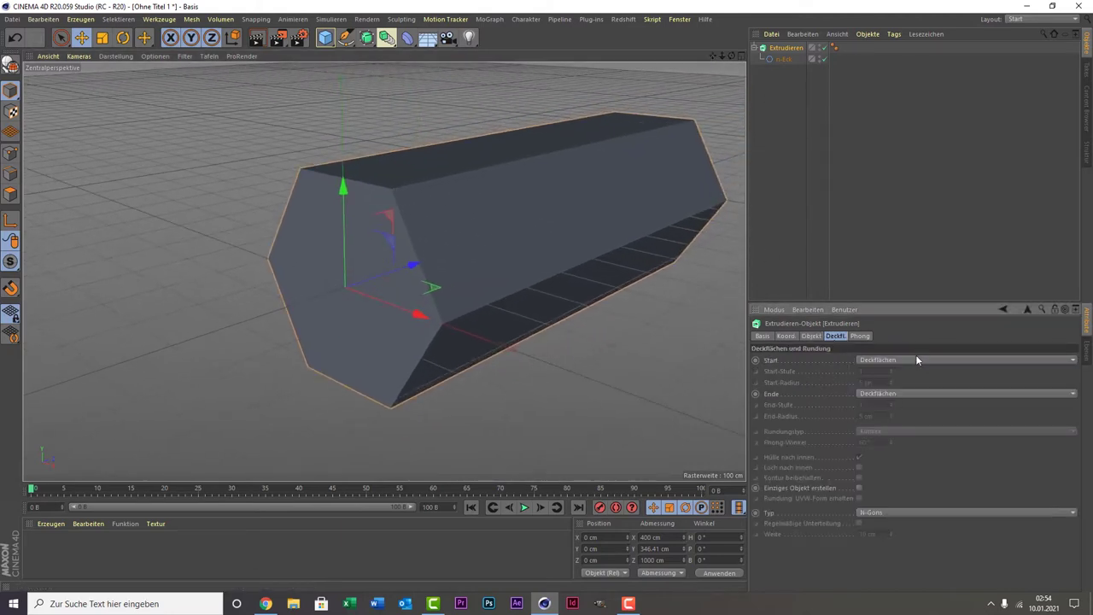
{"action": "left_click", "coordinate": [916, 360]}
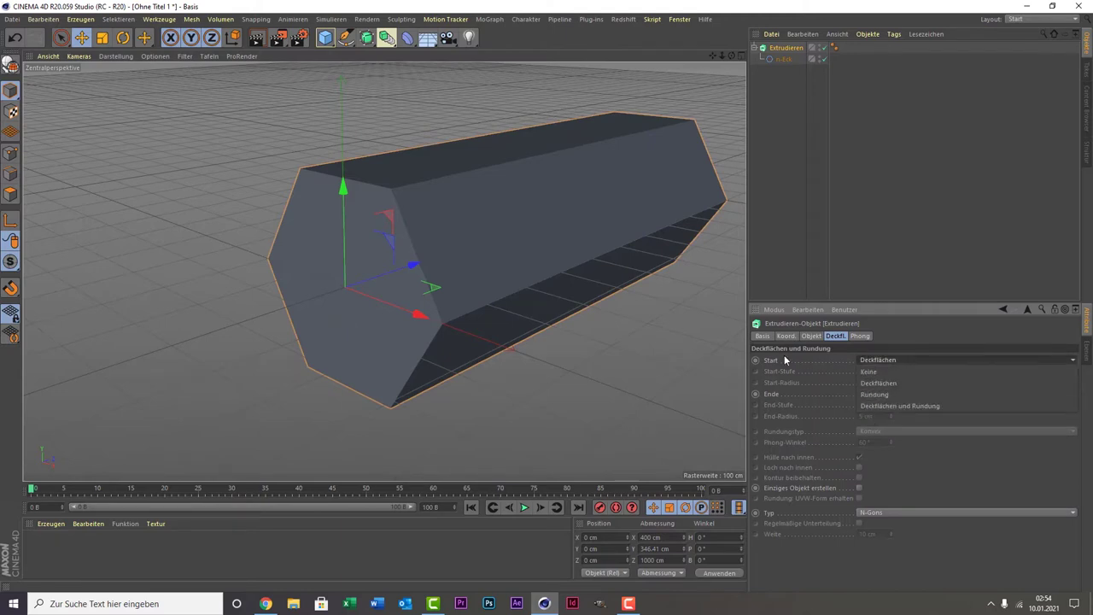
{"action": "left_click", "coordinate": [946, 405]}
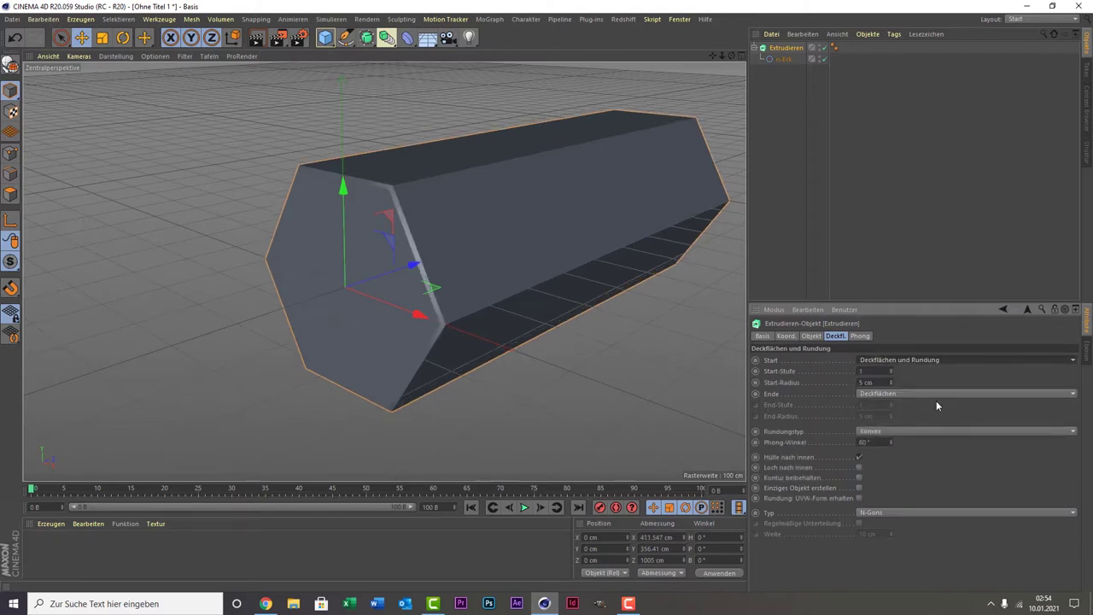
{"action": "left_click", "coordinate": [930, 393]}
{"action": "left_click", "coordinate": [936, 439]}
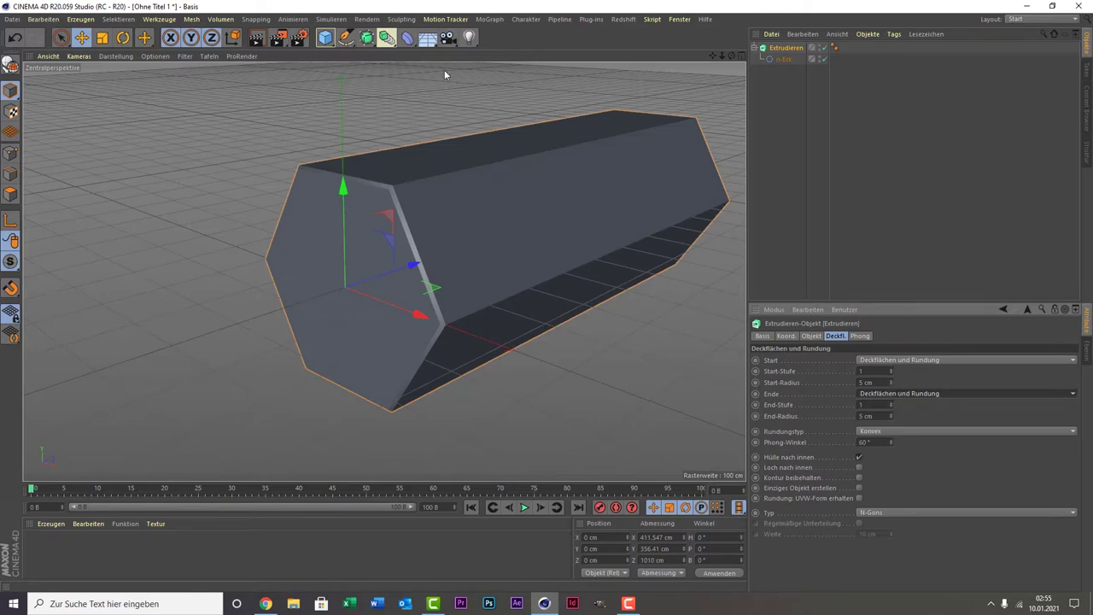
- Place the Extrudieren prism under a new Klon object set to Wabenanordnung, 10×10 clones
{"action": "left_click", "coordinate": [486, 20]}
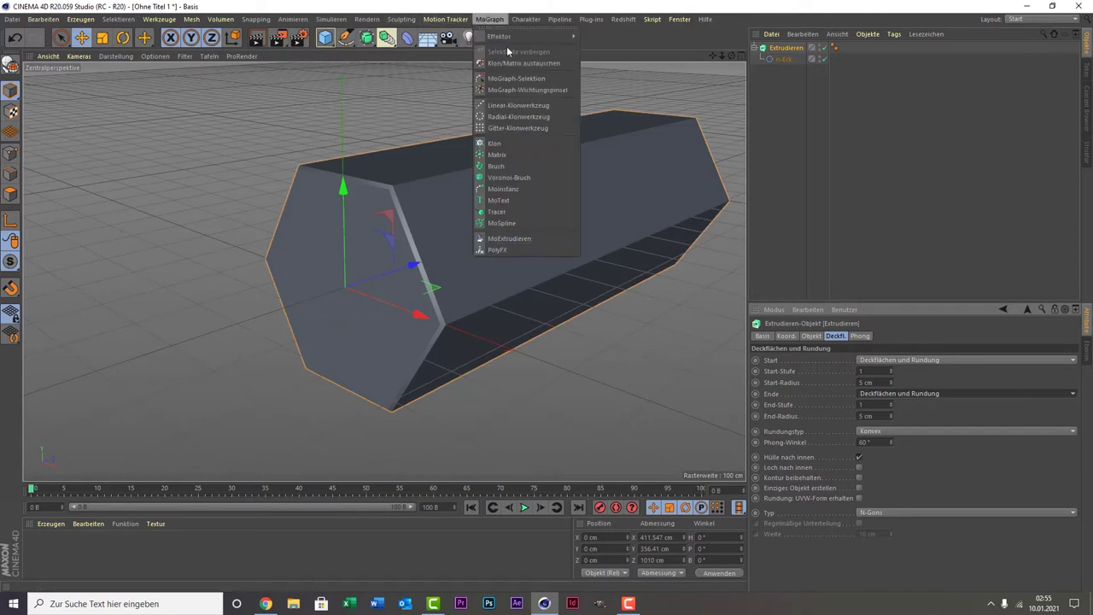
{"action": "left_click", "coordinate": [531, 142]}
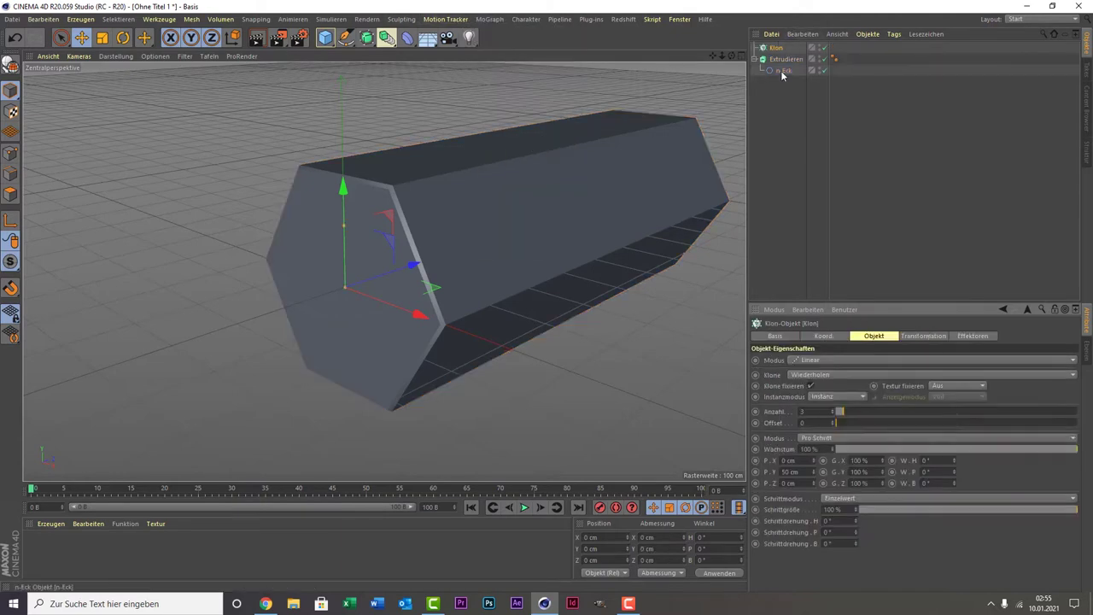
{"action": "left_click_drag", "start_coordinate": [777, 59], "coordinate": [778, 48]}
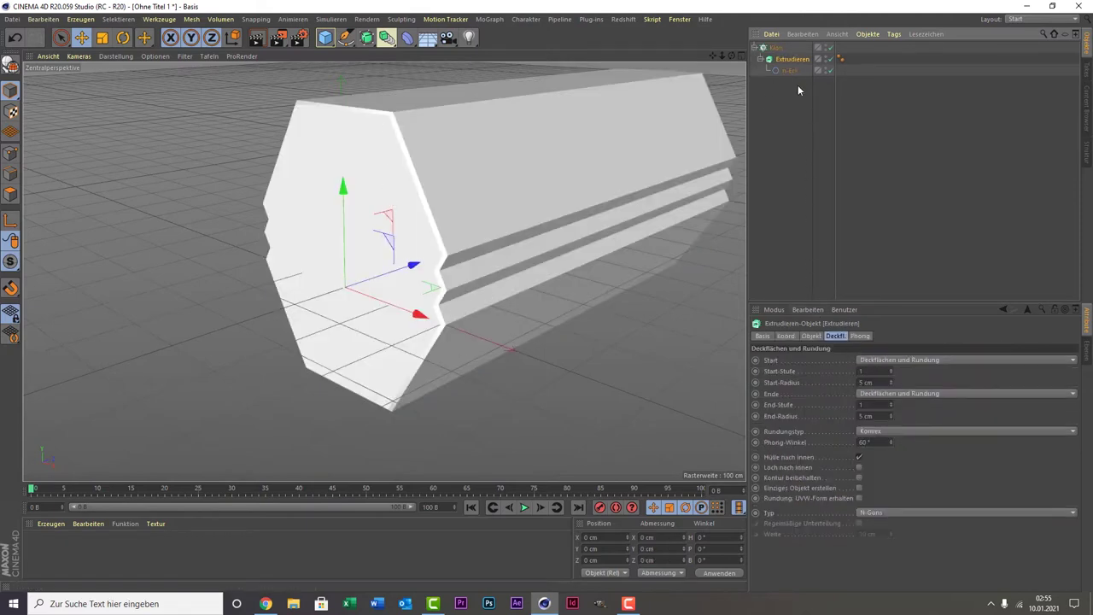
{"action": "left_click", "coordinate": [775, 48]}
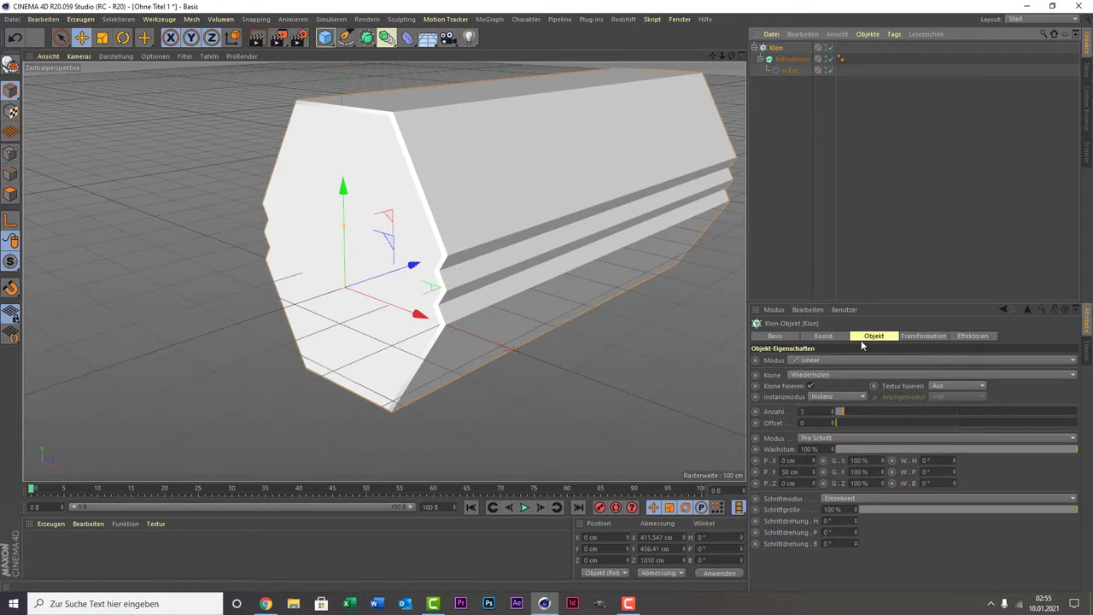
{"action": "left_click", "coordinate": [815, 359]}
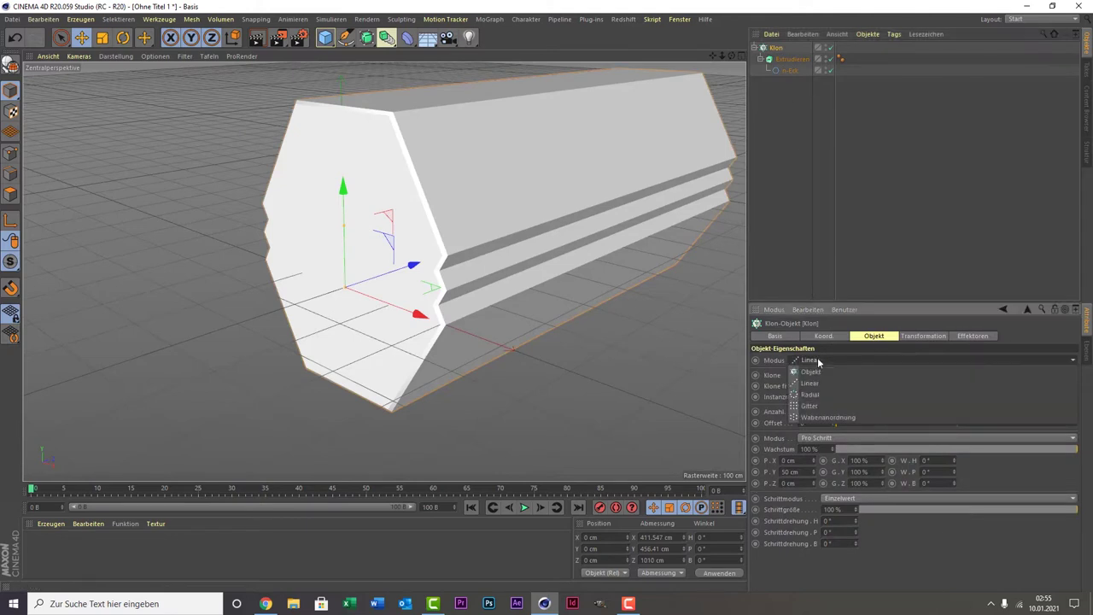
{"action": "left_click", "coordinate": [865, 418]}
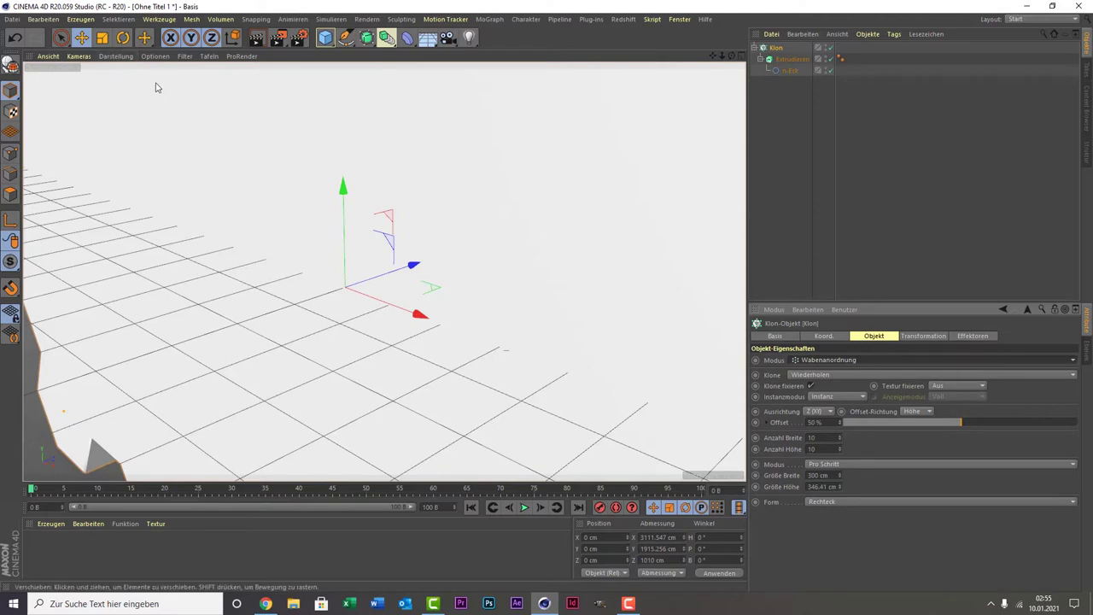
- Switch the viewport to Gouraud-Shading (Linien) and orbit to a frontal view of the honeycomb
{"action": "left_click", "coordinate": [118, 58]}
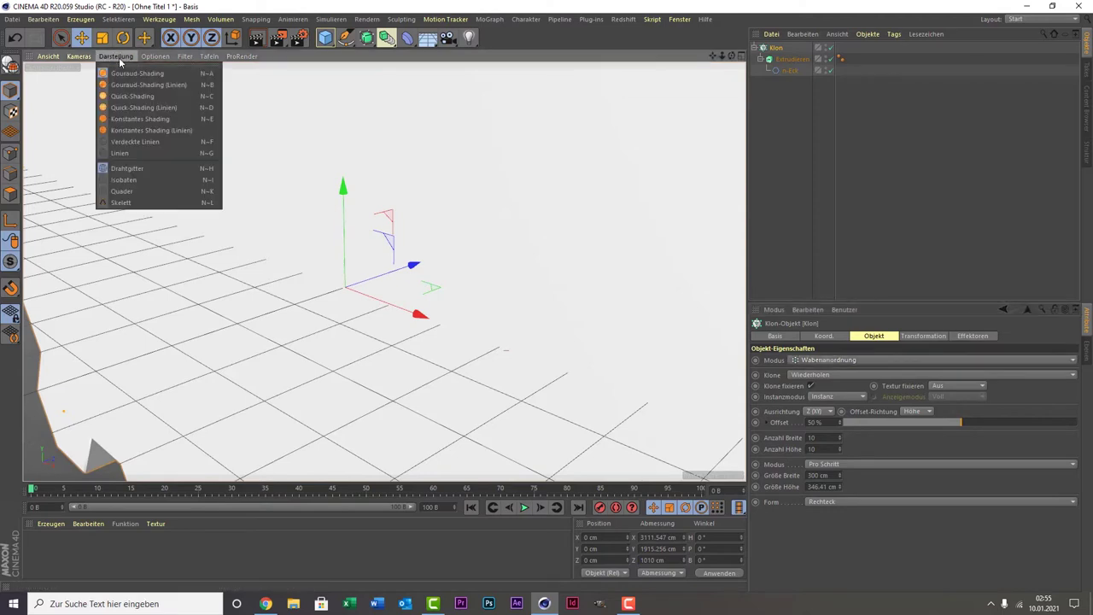
{"action": "left_click", "coordinate": [160, 85]}
{"action": "scroll", "coordinate": [286, 201], "scroll_direction": "down", "scroll_amount": 3}
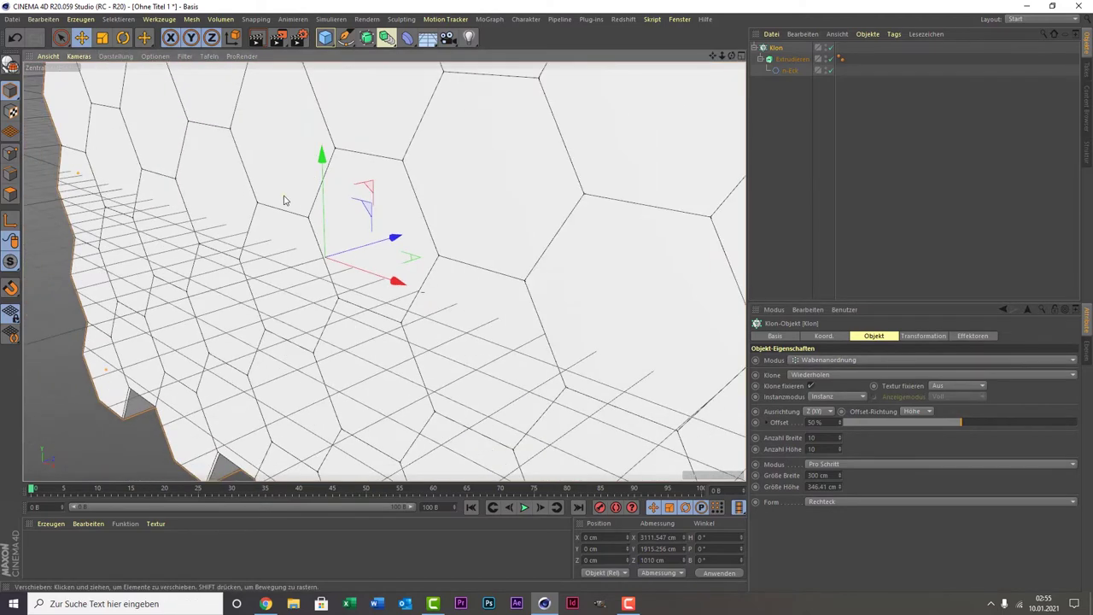
{"action": "scroll", "coordinate": [286, 201], "scroll_direction": "down", "scroll_amount": 2}
{"action": "left_click_drag", "start_coordinate": [555, 283], "coordinate": [708, 110], "text": "alt"}
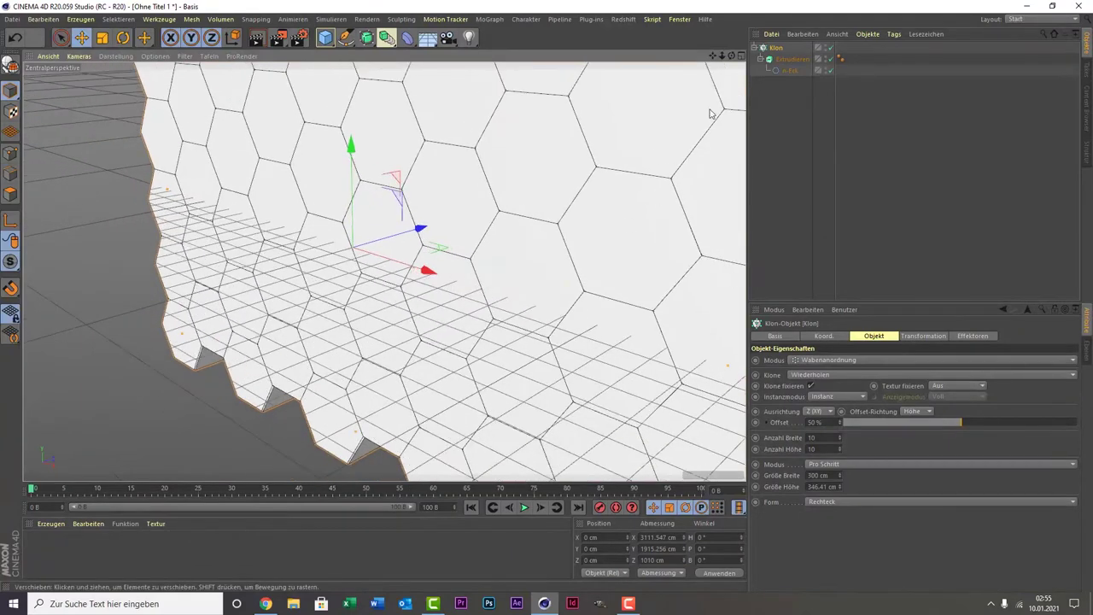
{"action": "left_click_drag", "start_coordinate": [711, 58], "coordinate": [608, 112]}
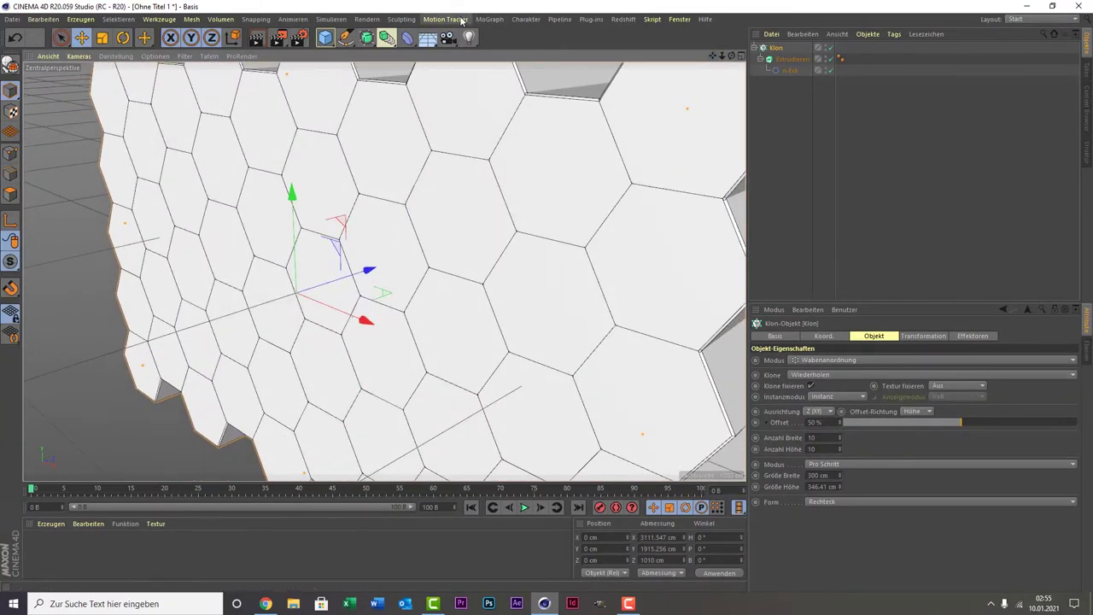
- Bring up the MoGraph Effektor list
{"action": "left_click", "coordinate": [461, 21]}
{"action": "left_click", "coordinate": [461, 21]}
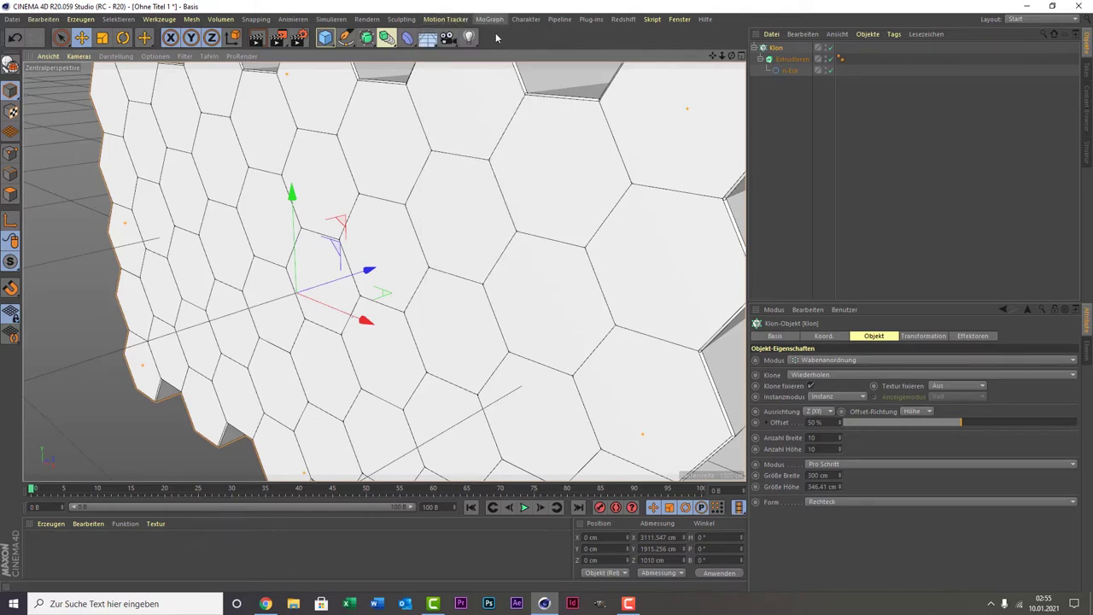
{"action": "left_click", "coordinate": [493, 20]}
{"action": "mouse_move", "coordinate": [522, 35]}
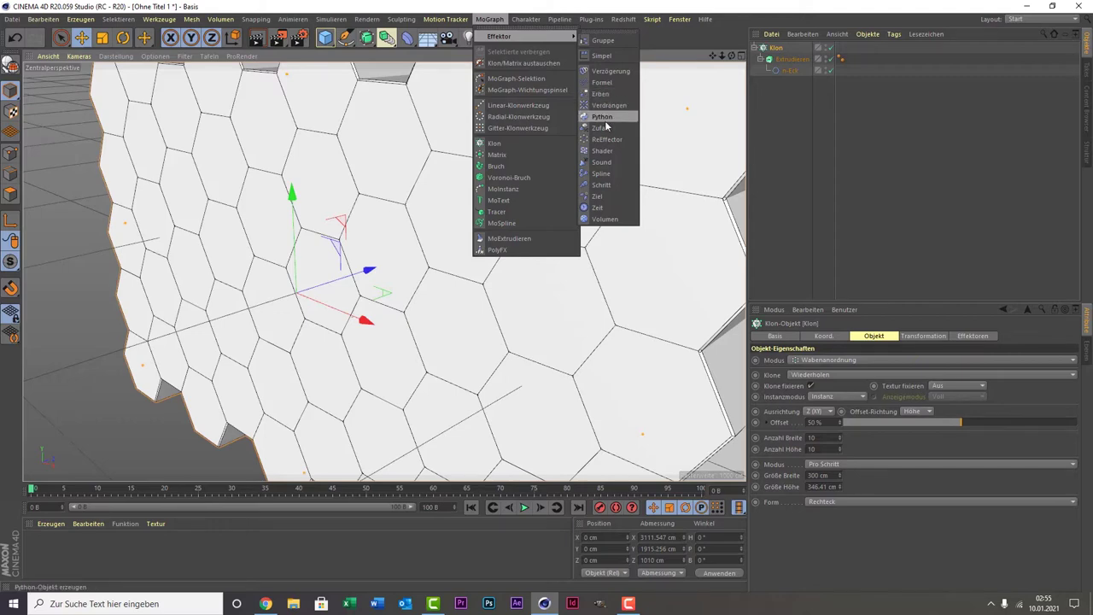
- Remove the added Zufall effector so the honeycomb lies flat, and reselect the Klon object
{"action": "left_click", "coordinate": [605, 128]}
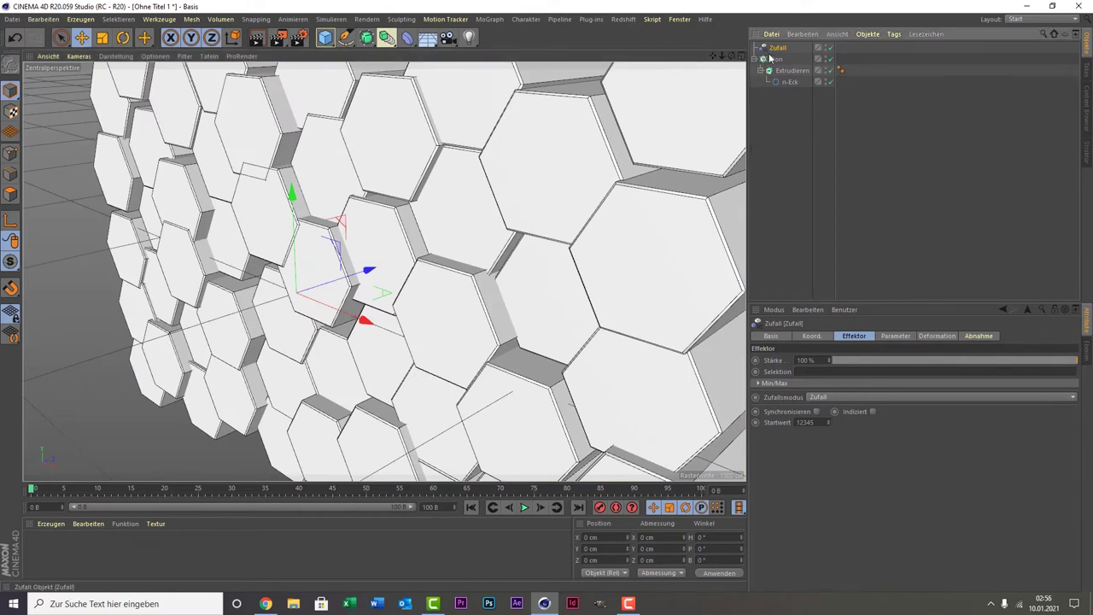
{"action": "key", "text": "Delete"}
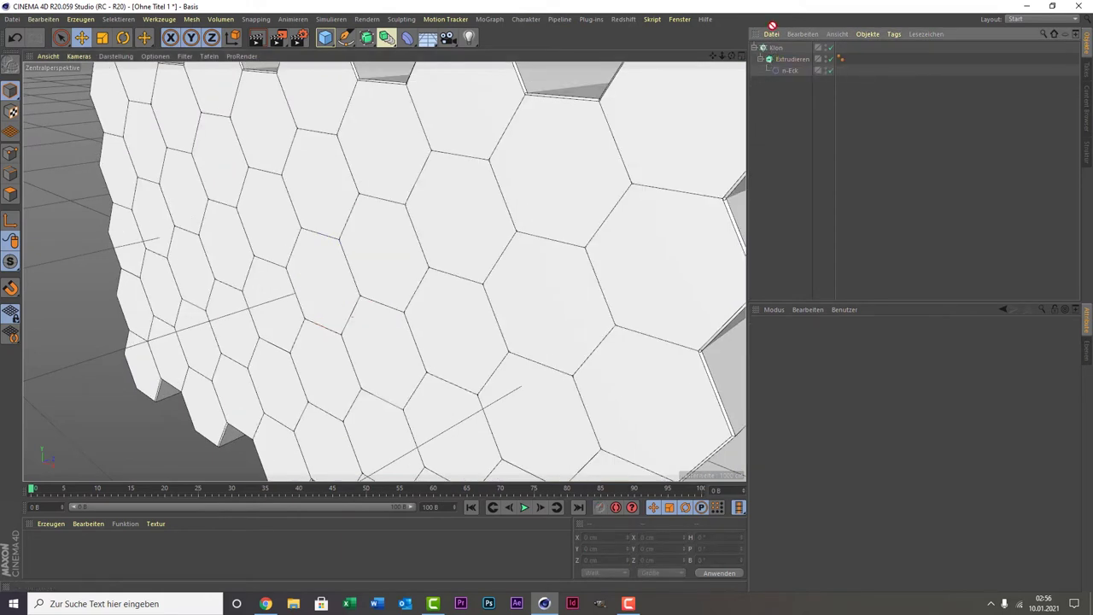
{"action": "left_click", "coordinate": [775, 47]}
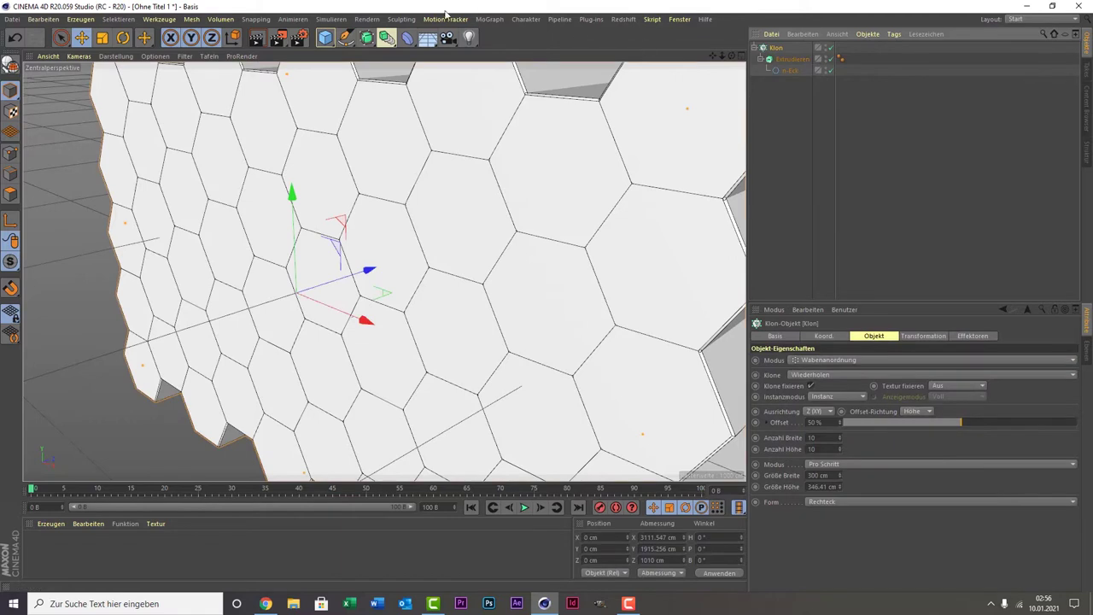
{"action": "left_click", "coordinate": [490, 19]}
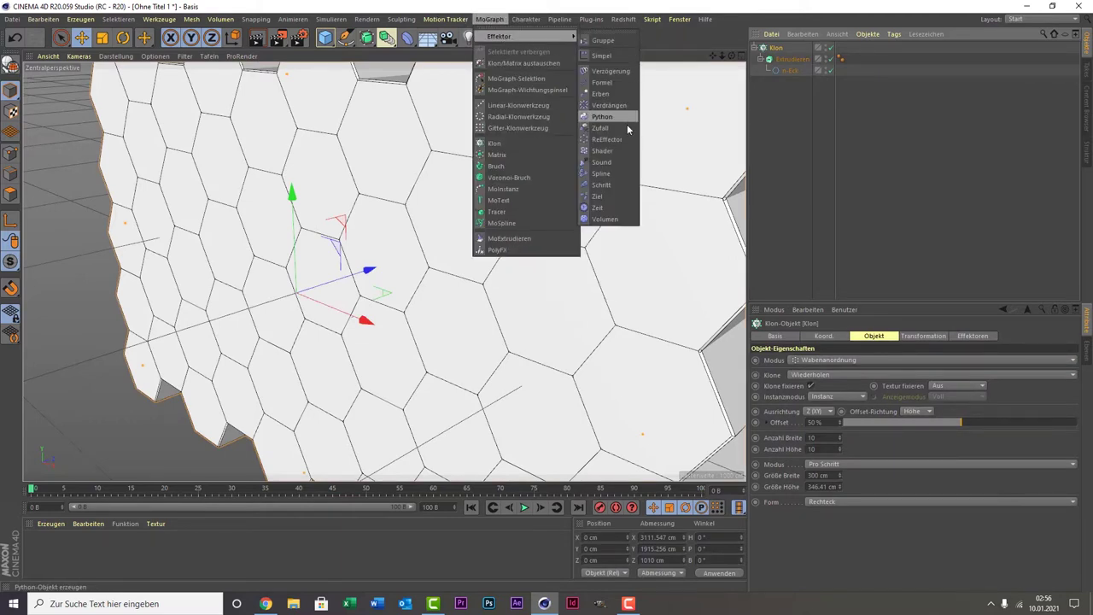
- Add a Shader effector to the clones and orbit to view the prisms at an angle
{"action": "left_click", "coordinate": [610, 151]}
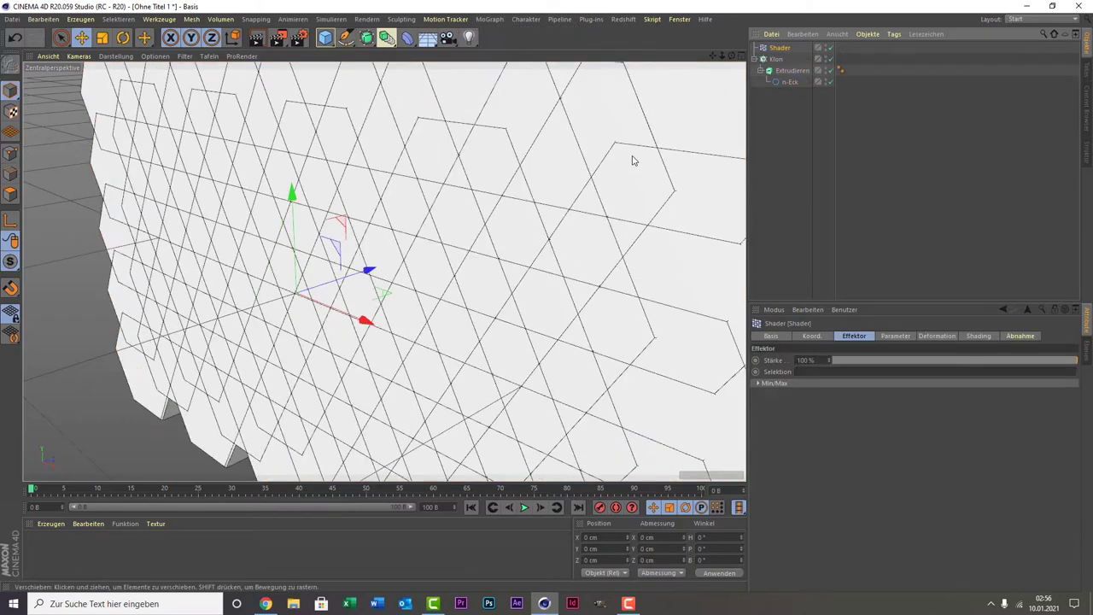
{"action": "scroll", "coordinate": [628, 191], "scroll_direction": "down", "scroll_amount": 2}
{"action": "scroll", "coordinate": [641, 184], "scroll_direction": "down", "scroll_amount": 2}
{"action": "scroll", "coordinate": [692, 119], "scroll_direction": "down", "scroll_amount": 2}
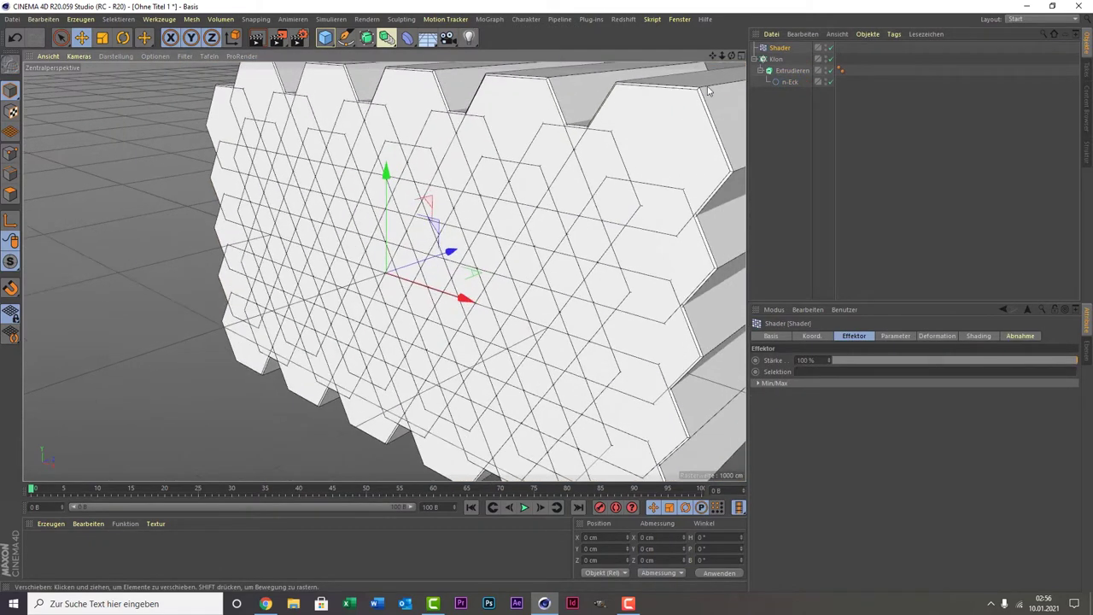
{"action": "left_click_drag", "start_coordinate": [712, 60], "coordinate": [584, 208], "text": "alt"}
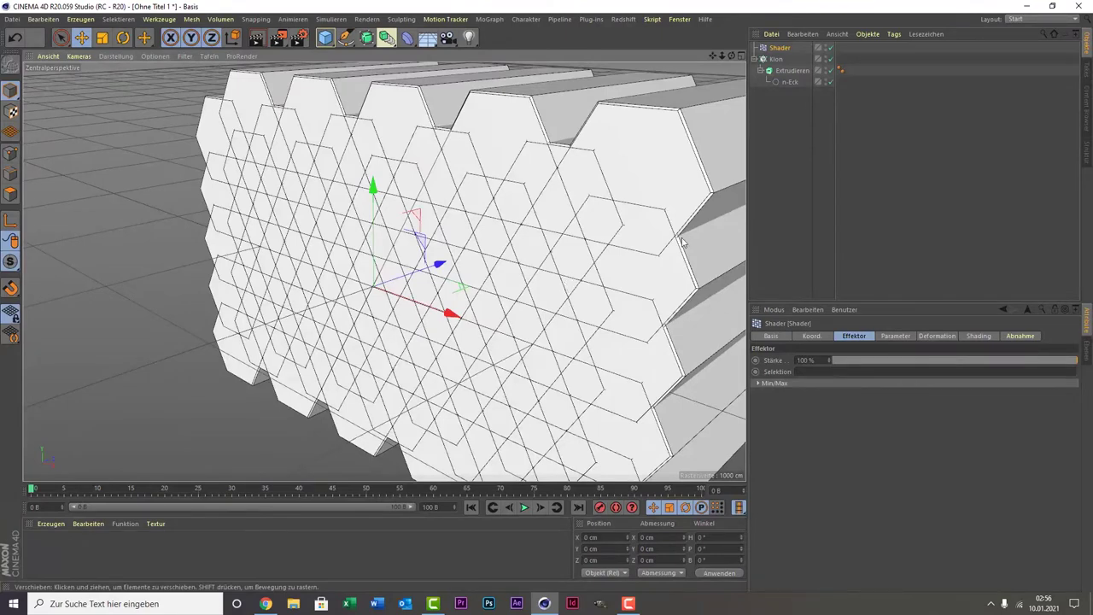
- On the effector's Parameter tab, disable Skalierung, enable Position, and set P.Z to 100 cm
{"action": "left_click", "coordinate": [914, 339]}
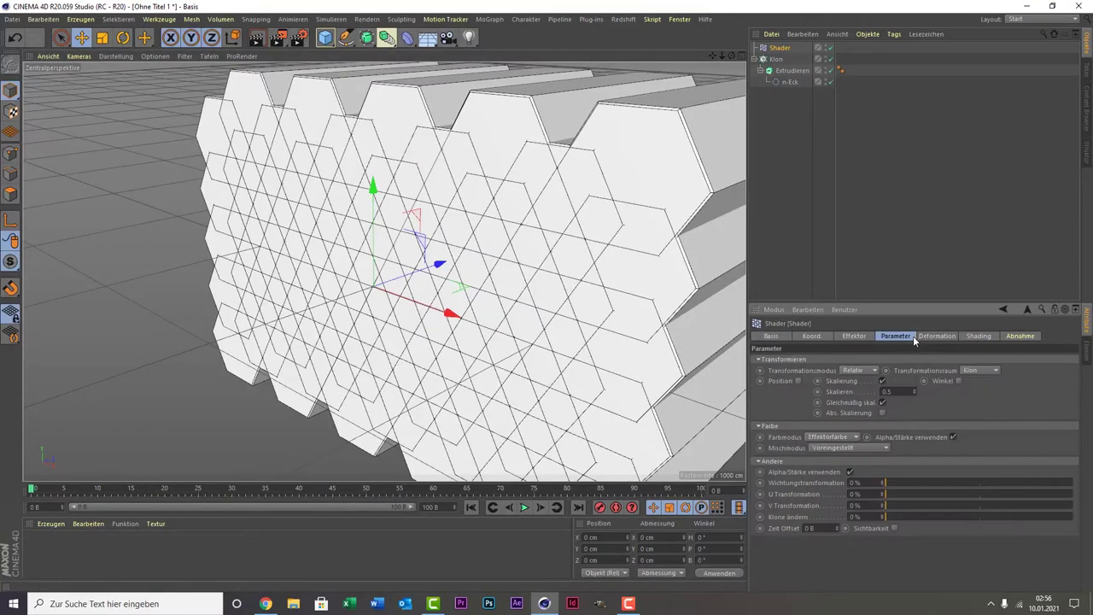
{"action": "left_click", "coordinate": [882, 380]}
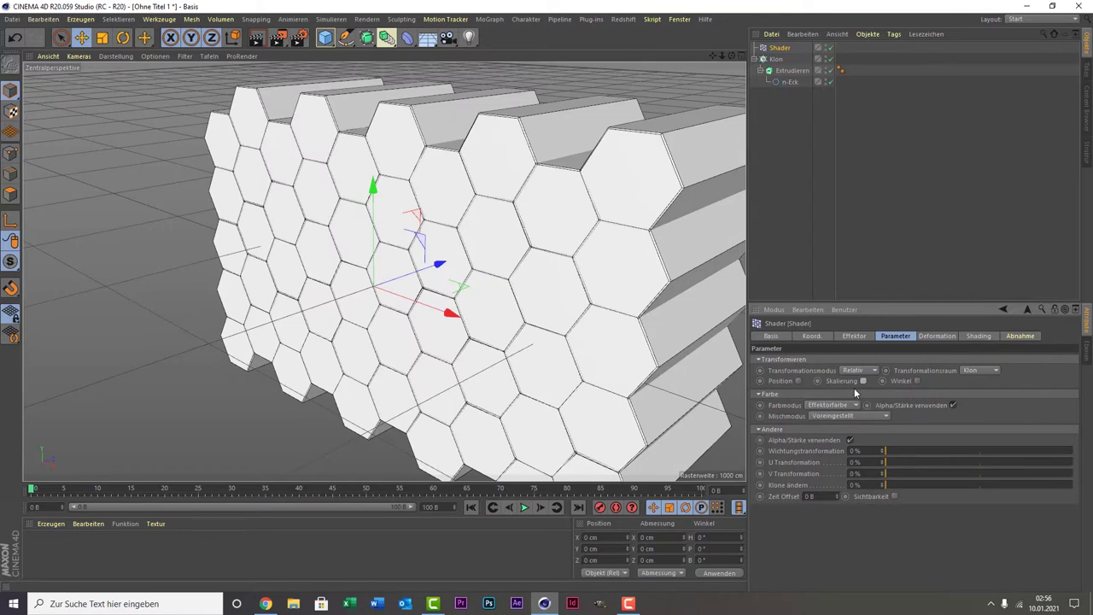
{"action": "left_click", "coordinate": [798, 380]}
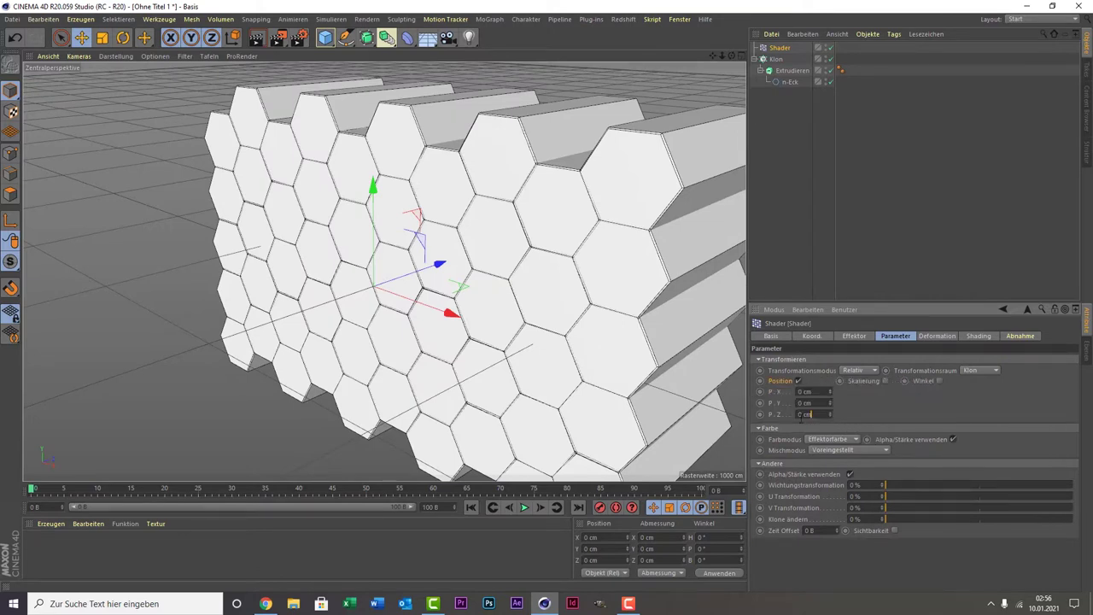
{"action": "left_click", "coordinate": [804, 414]}
{"action": "type", "text": "100"}
{"action": "key", "text": "Return"}
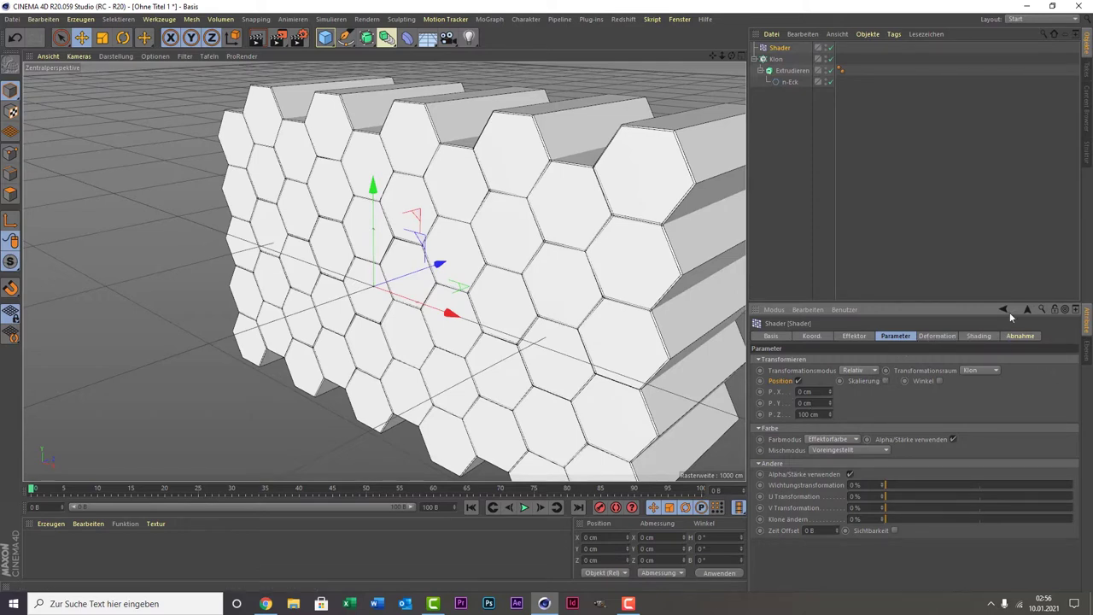
- Set the Shader effector's shader to Noise on the Shading tab
{"action": "left_click", "coordinate": [979, 336]}
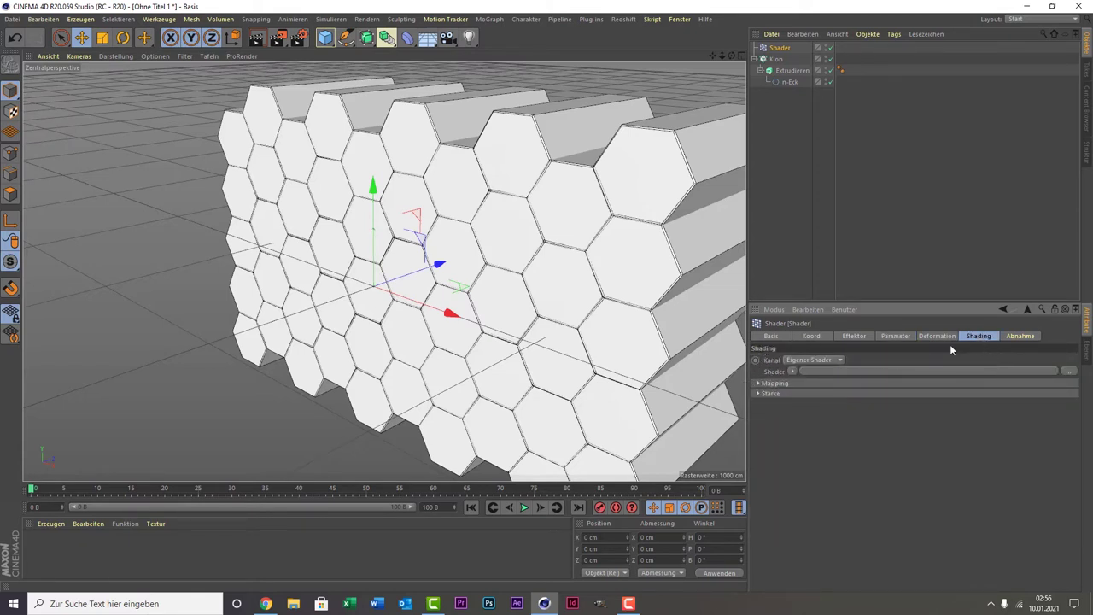
{"action": "left_click", "coordinate": [792, 373]}
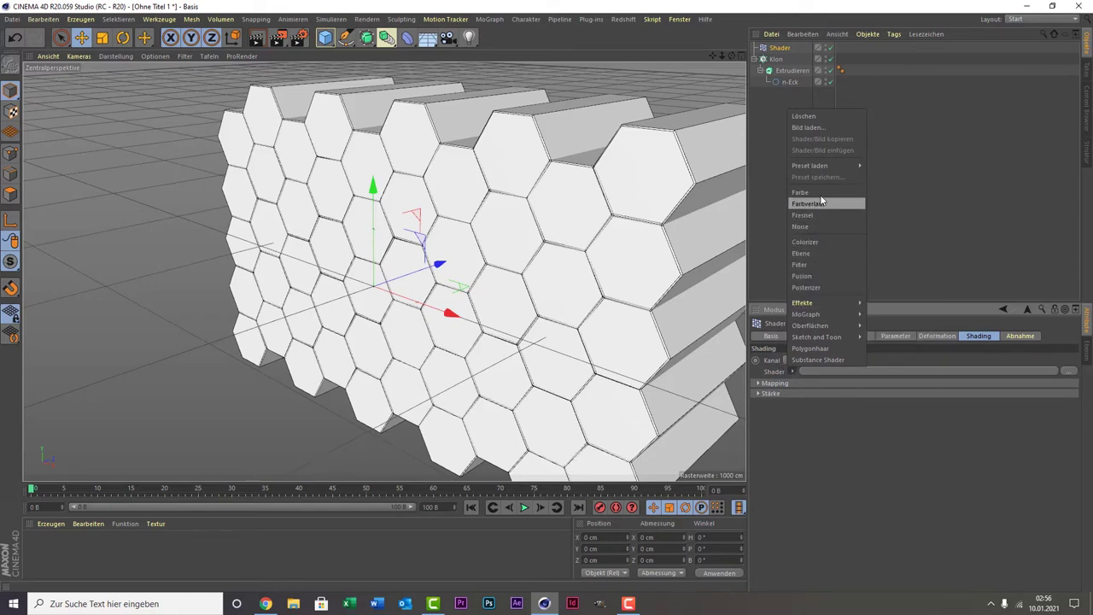
{"action": "left_click", "coordinate": [822, 226]}
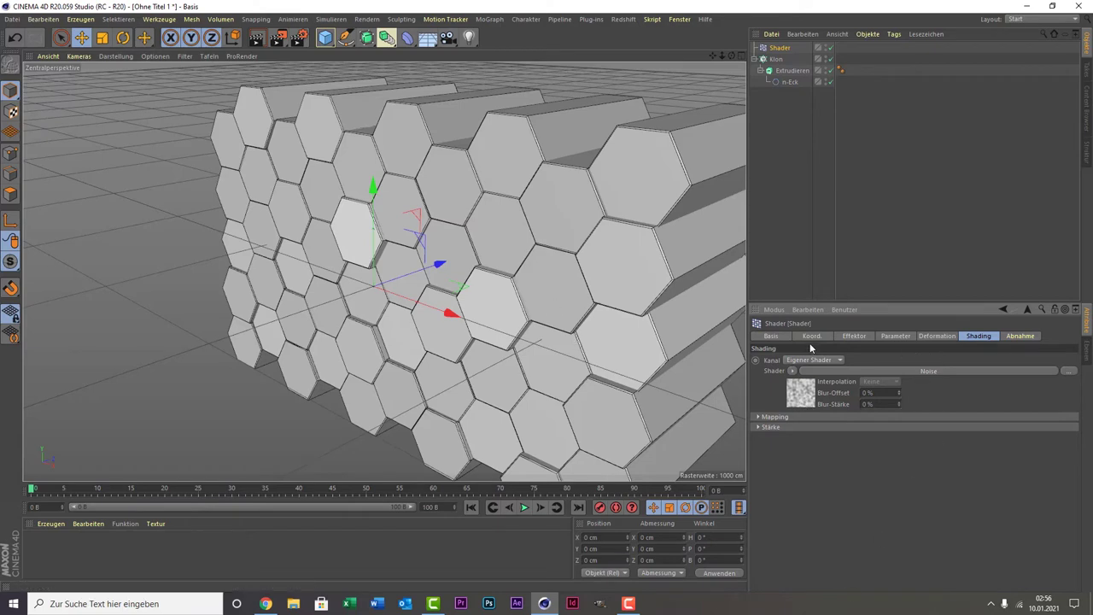
- Raise the effector's P.Z offset to 800 cm on the Parameter tab
{"action": "left_click", "coordinate": [907, 339]}
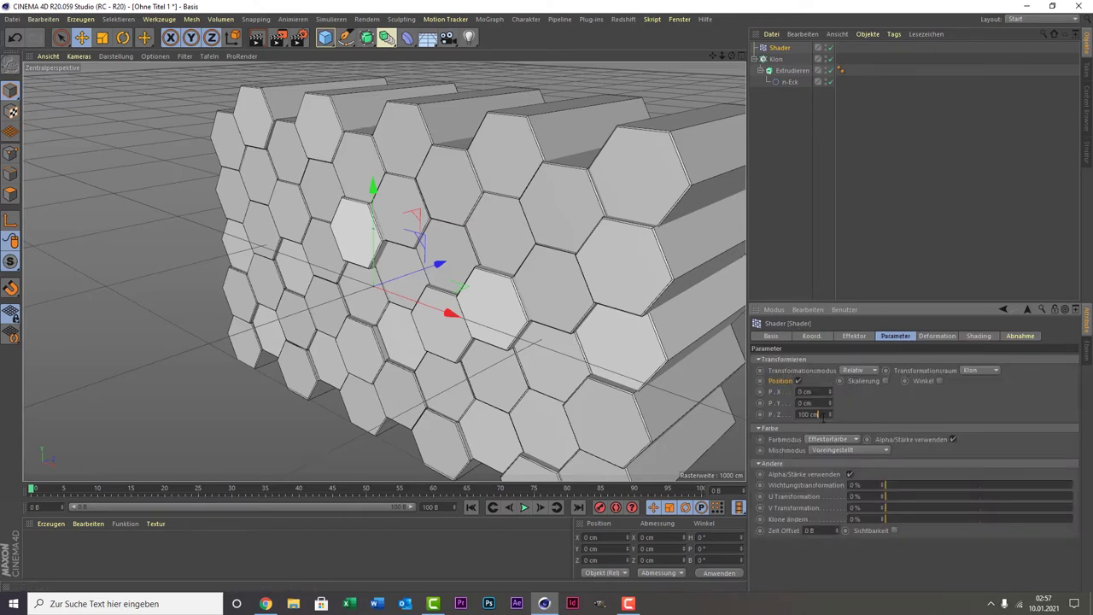
{"action": "left_click_drag", "start_coordinate": [821, 415], "coordinate": [789, 414]}
{"action": "type", "text": "80"}
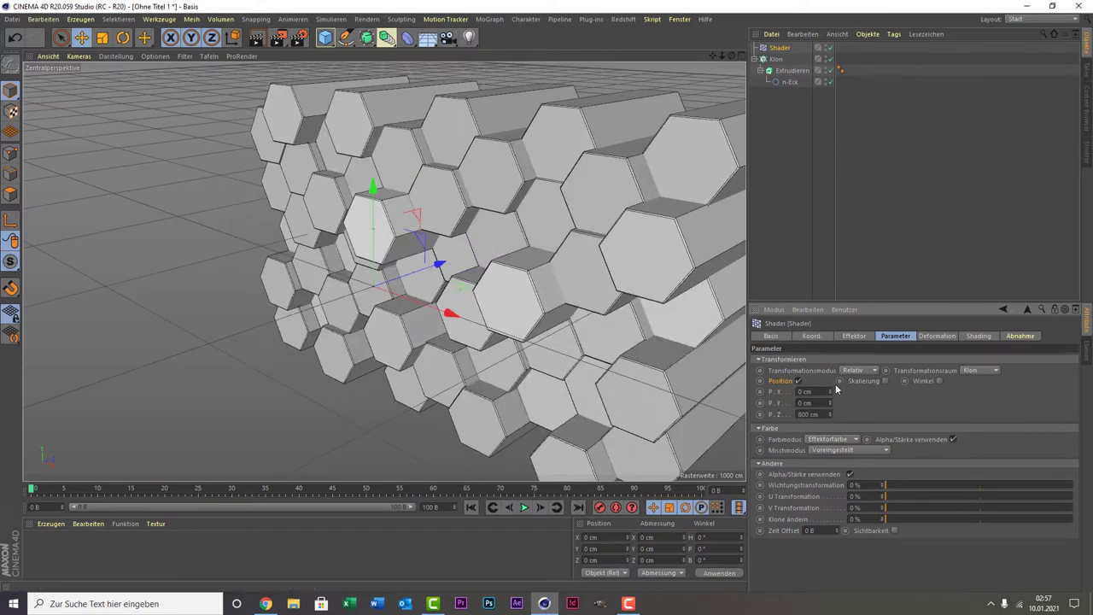
{"action": "left_click", "coordinate": [807, 415]}
{"action": "key", "text": "Return"}
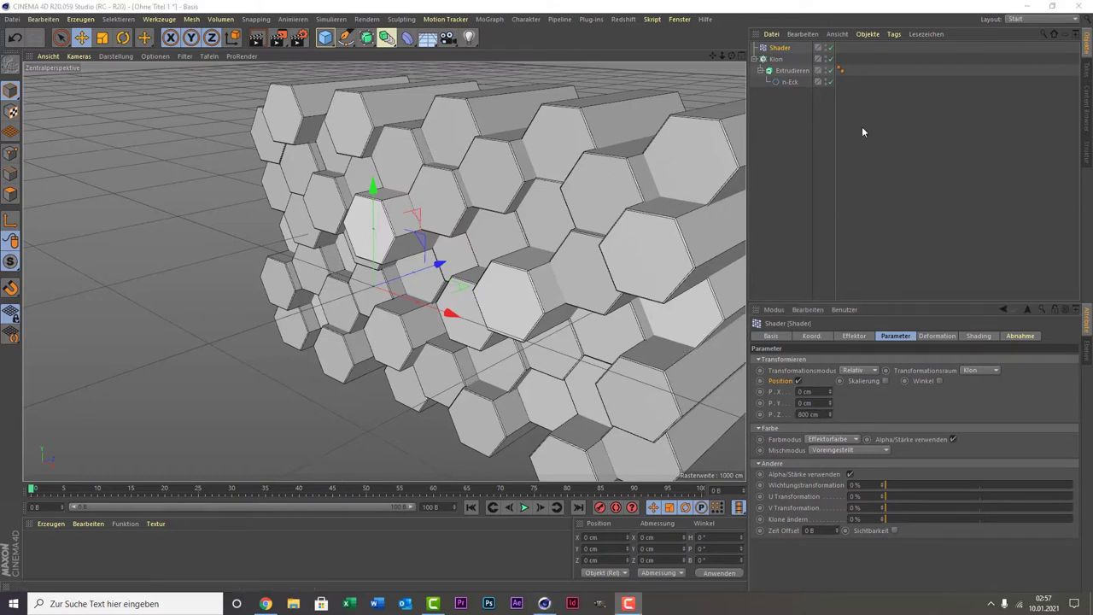
- Enable Kontur beibehalten on the Extrudieren caps, then reselect the Shader effector
{"action": "left_click", "coordinate": [789, 71]}
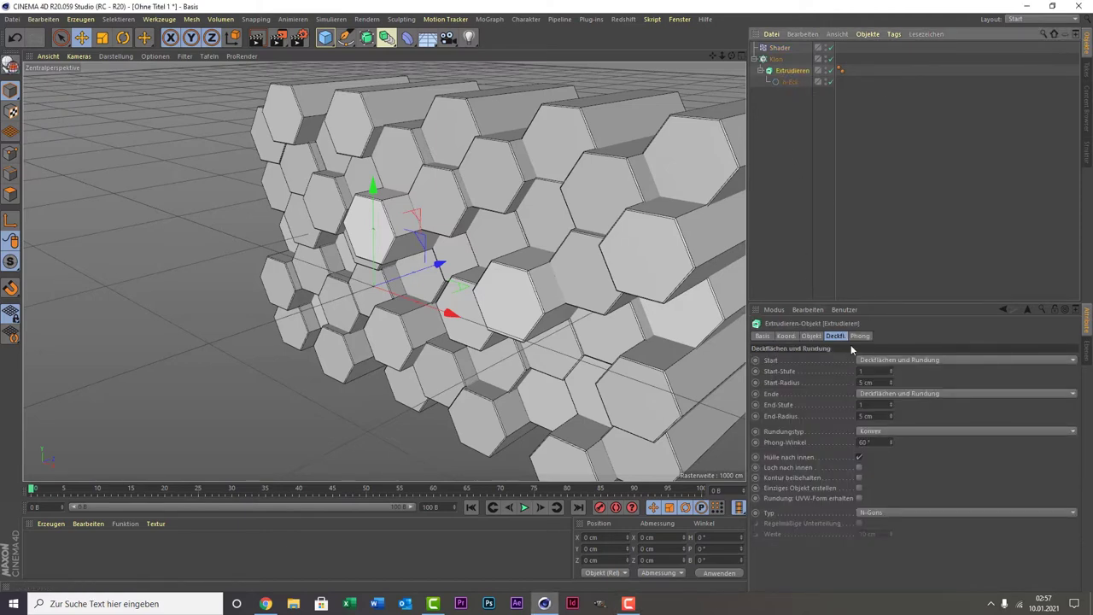
{"action": "left_click", "coordinate": [859, 477]}
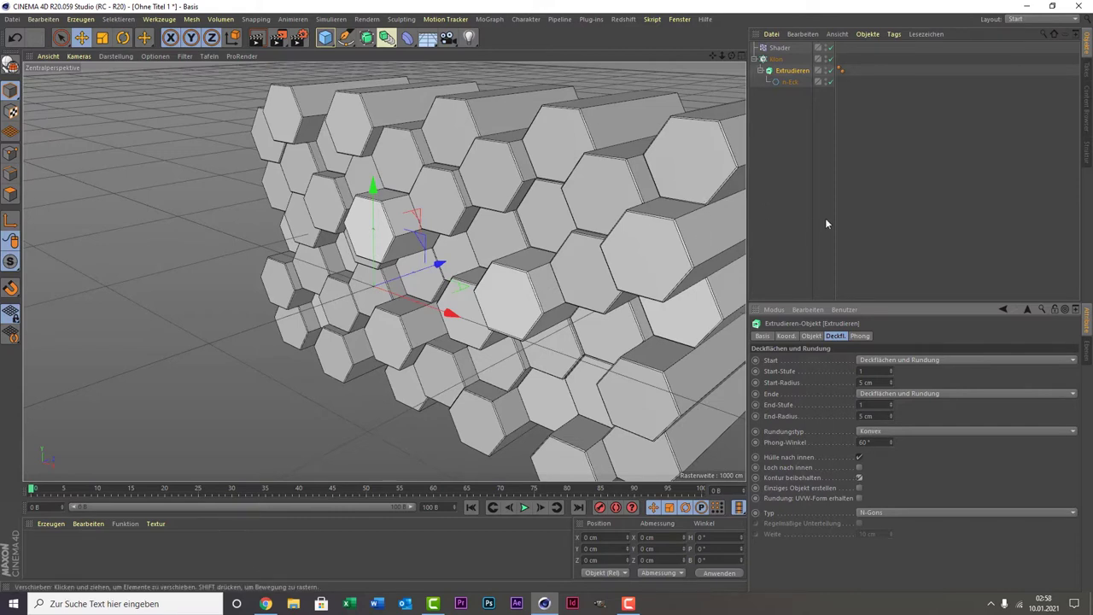
{"action": "left_click", "coordinate": [779, 48]}
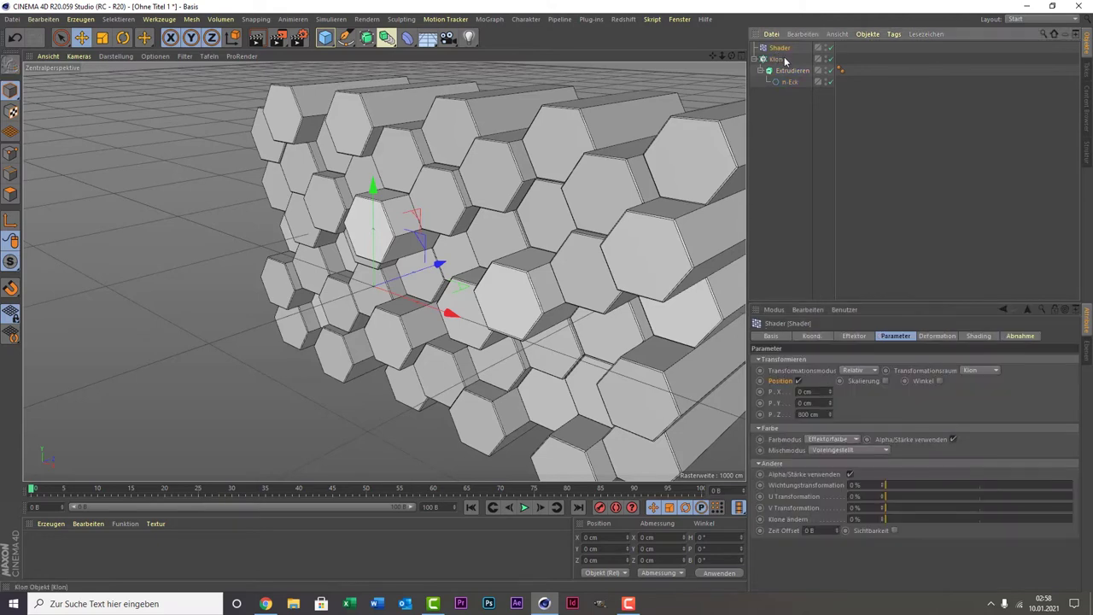
- Play the animation preview, then open the Noise shader's settings from the effector's Shading tab
{"action": "left_click", "coordinate": [523, 508]}
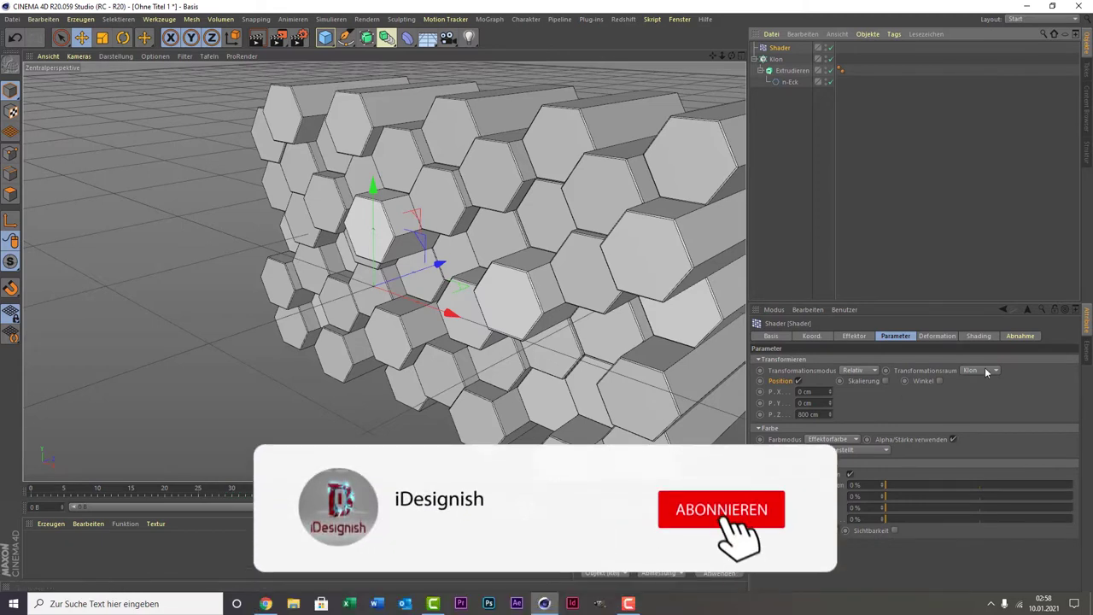
{"action": "left_click", "coordinate": [974, 335]}
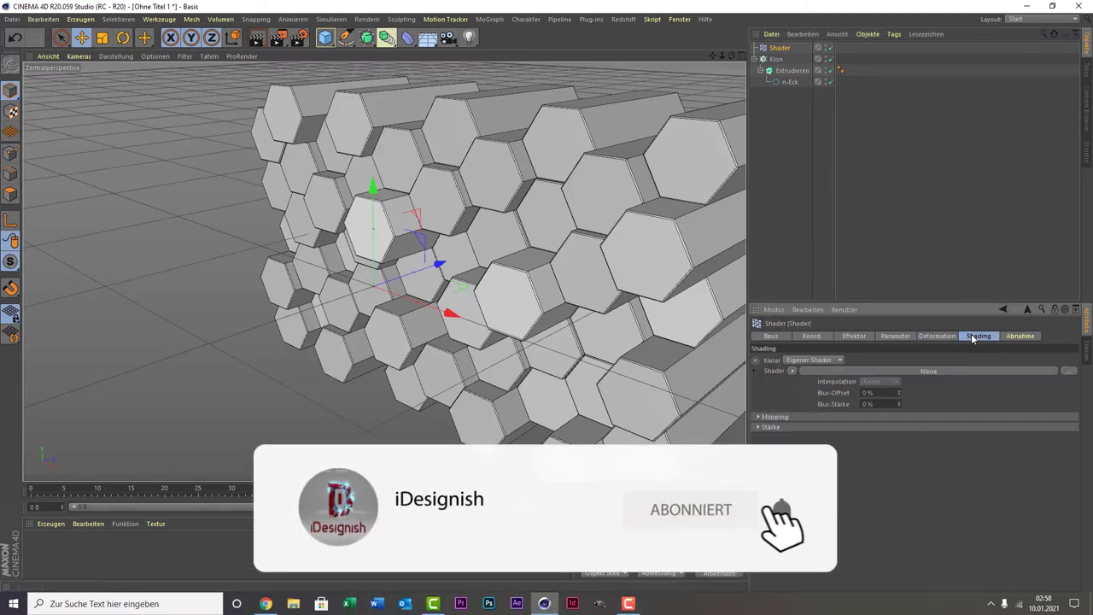
{"action": "left_click", "coordinate": [794, 371]}
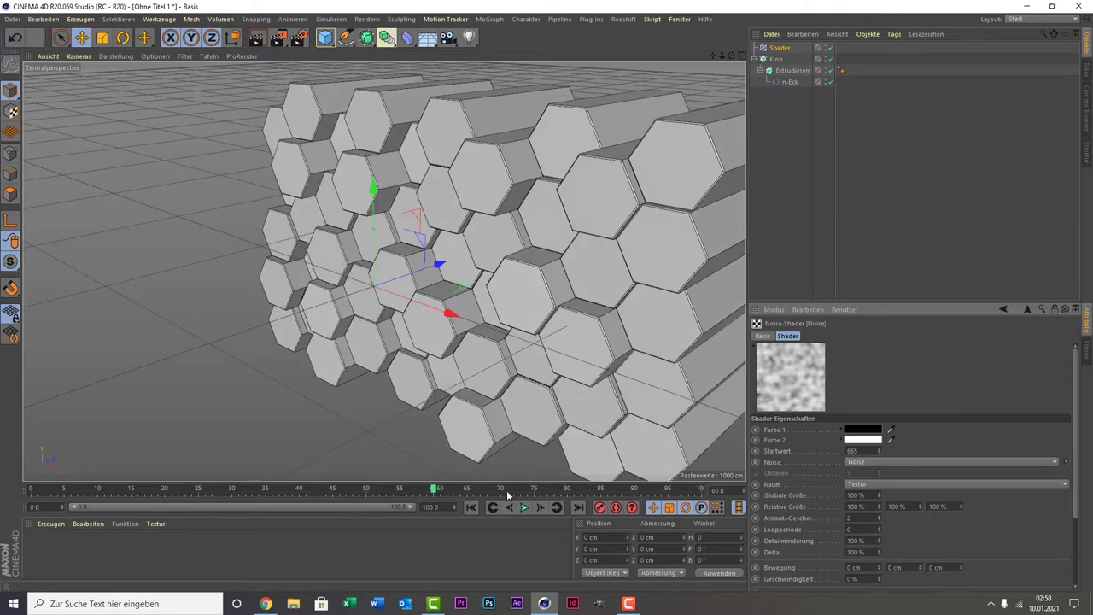
- Set the noise shader's animation speed to 0.5 after replaying the animation
{"action": "left_click", "coordinate": [530, 509]}
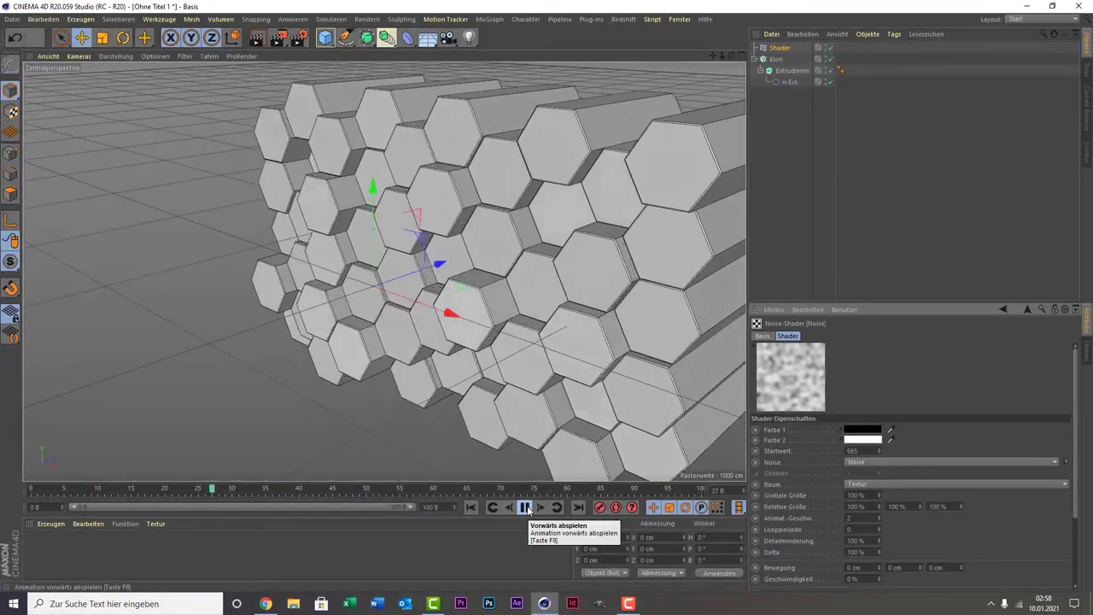
{"action": "left_click", "coordinate": [527, 509]}
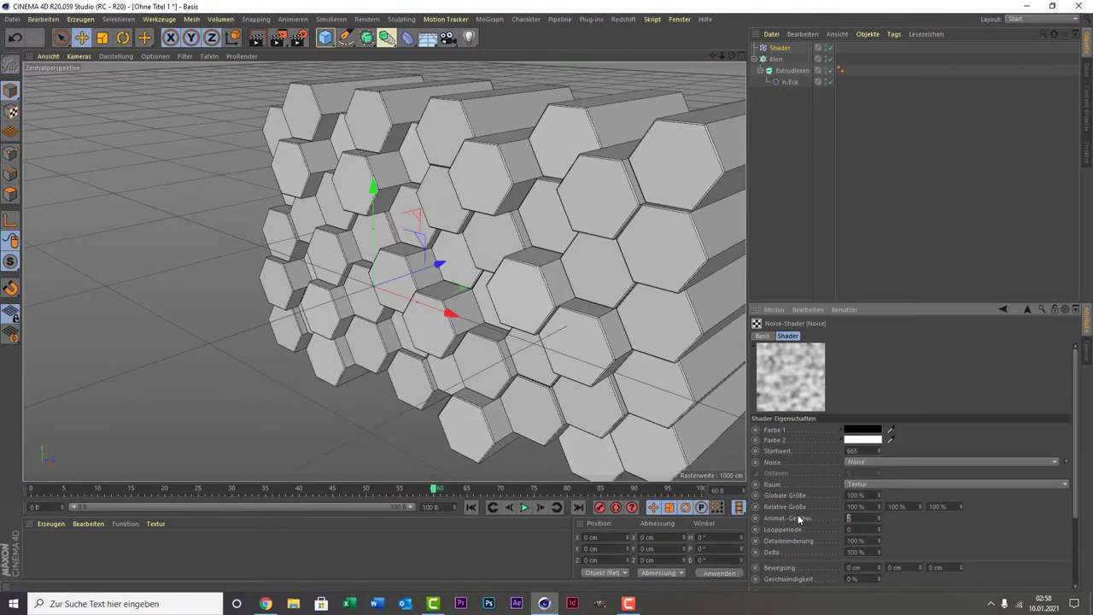
{"action": "type", "text": "0.5"}
{"action": "key", "text": "Return"}
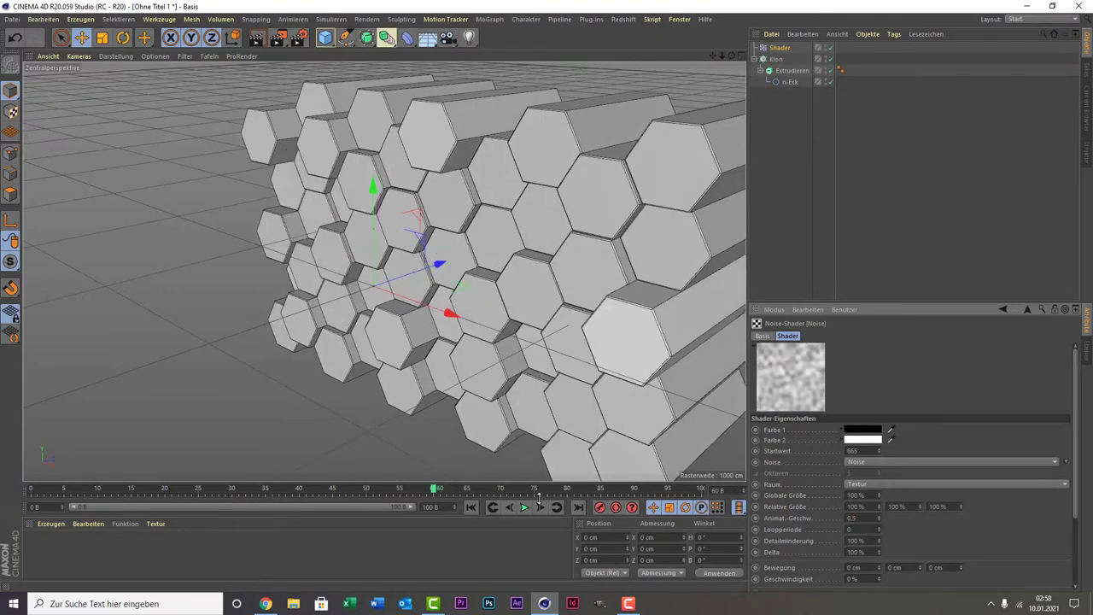
- Play the slower noise animation, pause it at frame 35, and select the end-frame field
{"action": "left_click", "coordinate": [527, 509]}
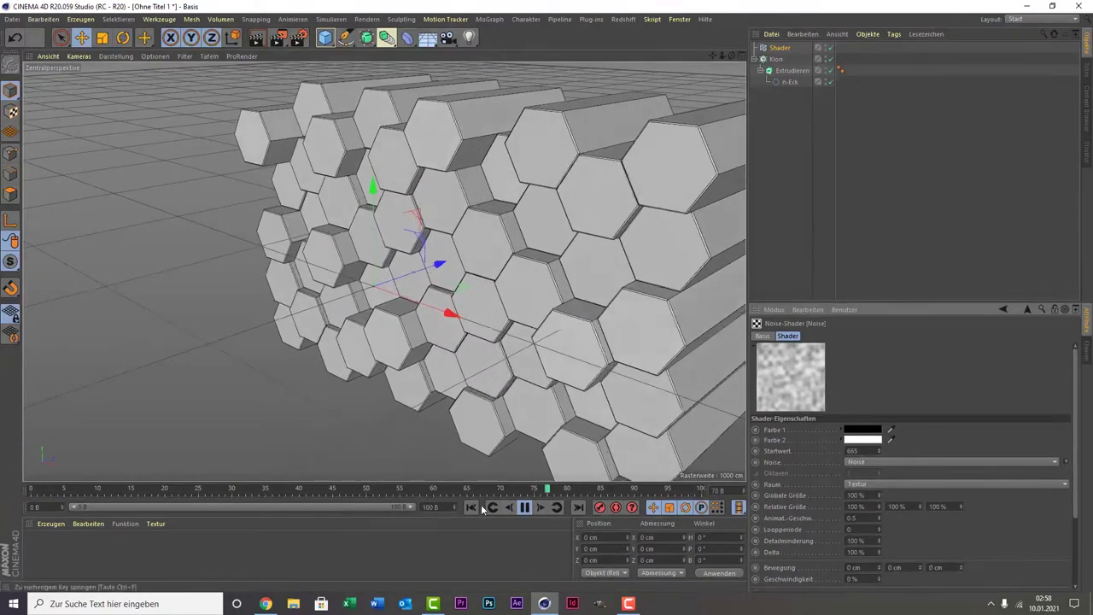
{"action": "left_click", "coordinate": [524, 507]}
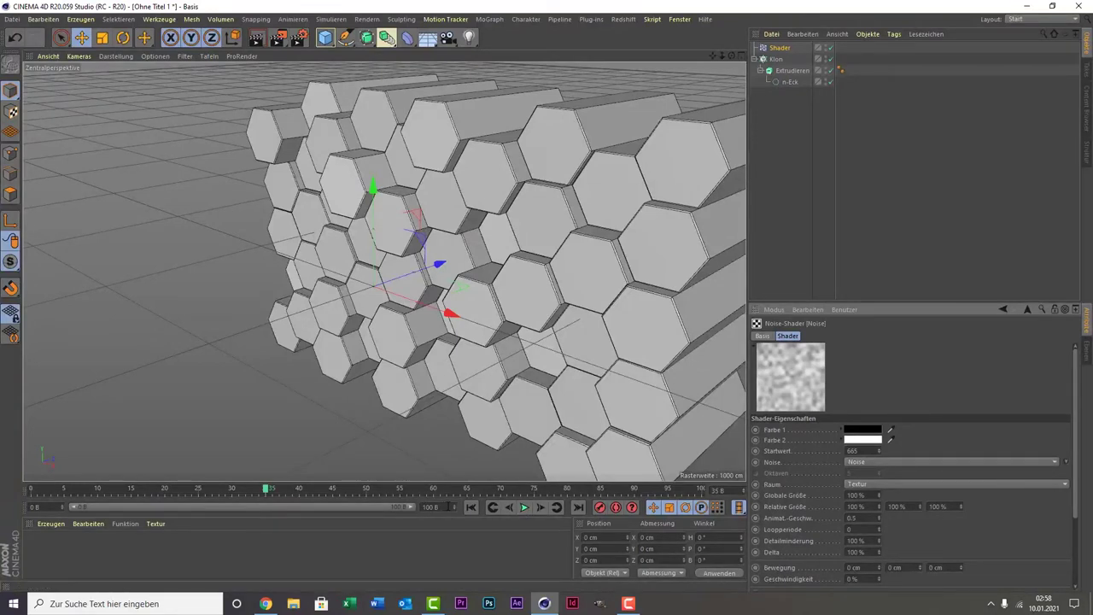
{"action": "left_click", "coordinate": [431, 506]}
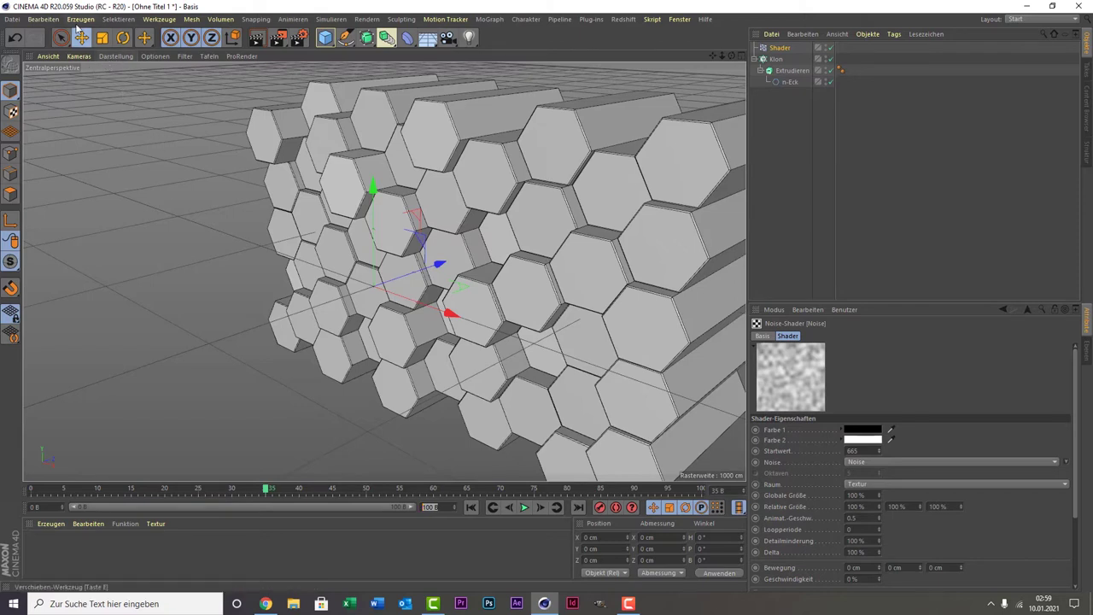
- Set the project to 25 fps and extend the end frame and preview range to 125
{"action": "left_click", "coordinate": [43, 18]}
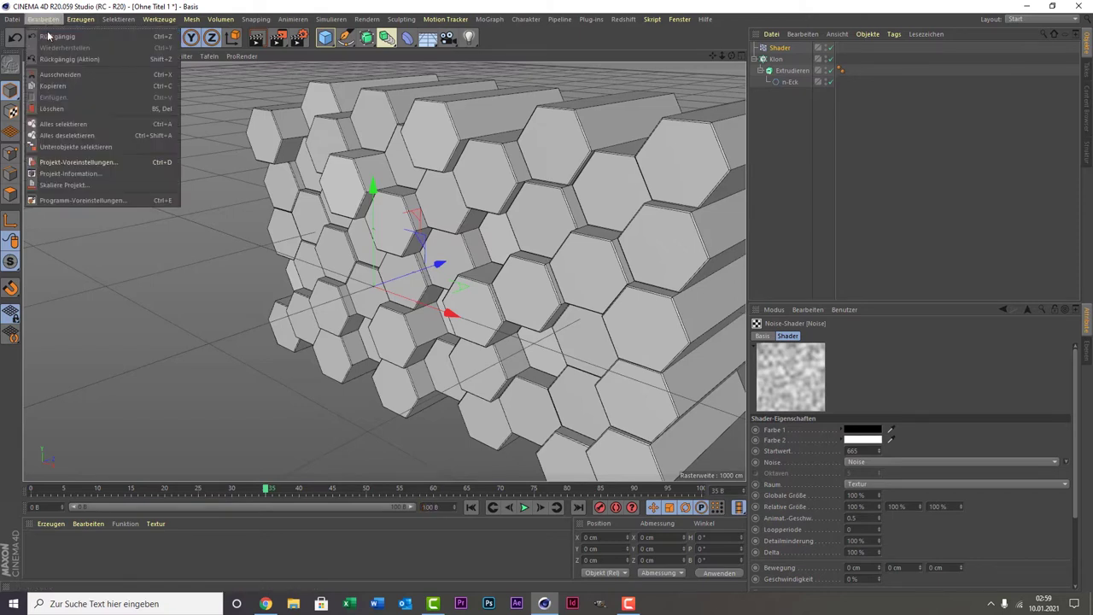
{"action": "left_click", "coordinate": [85, 162]}
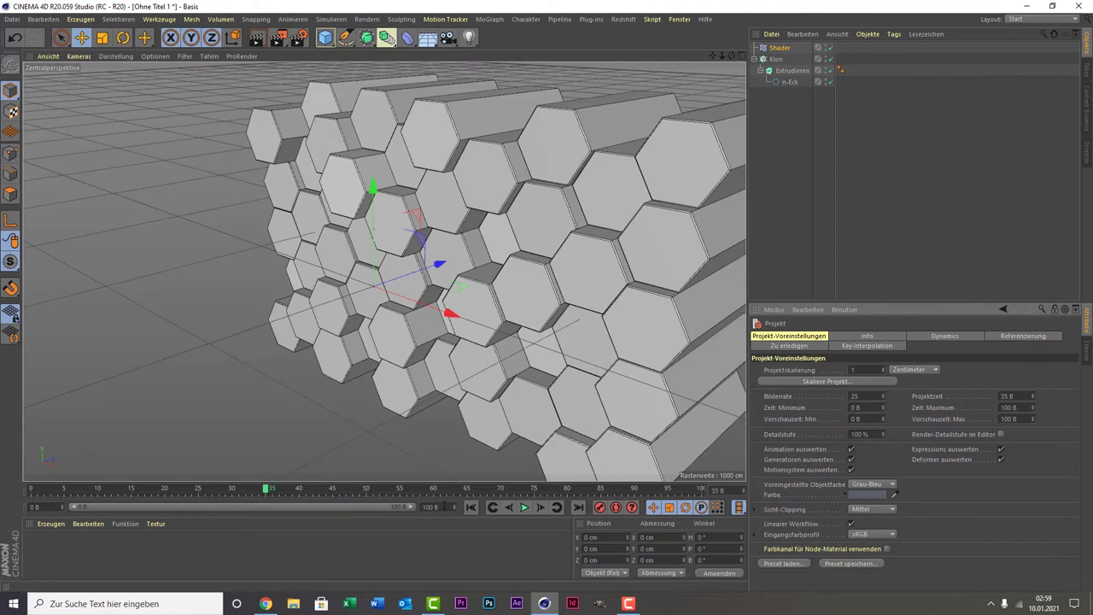
{"action": "left_click", "coordinate": [439, 506]}
{"action": "type", "text": "1"}
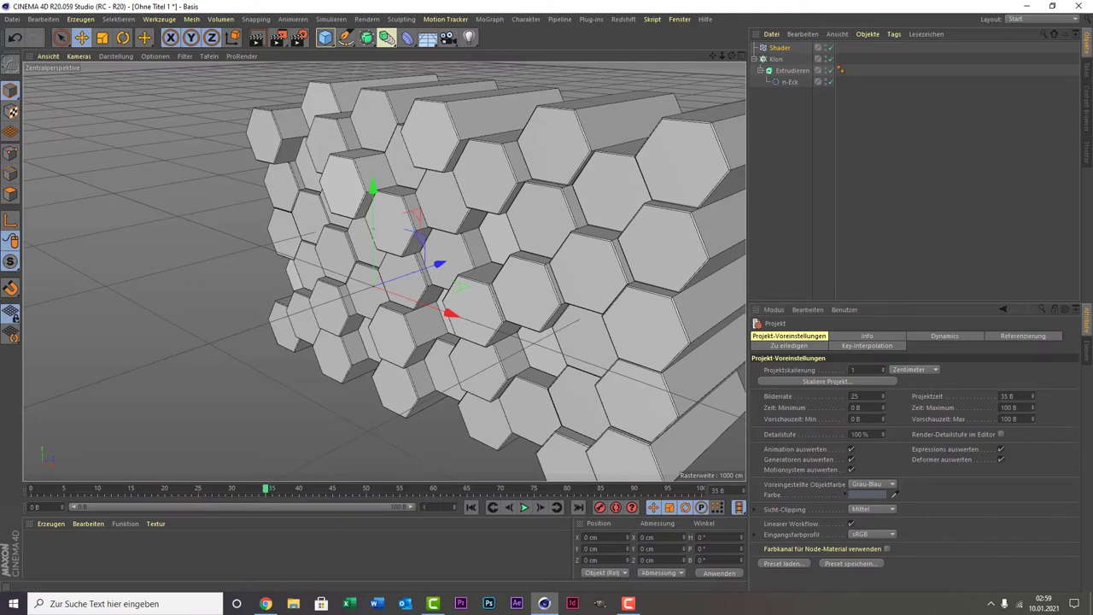
{"action": "key", "text": "Return"}
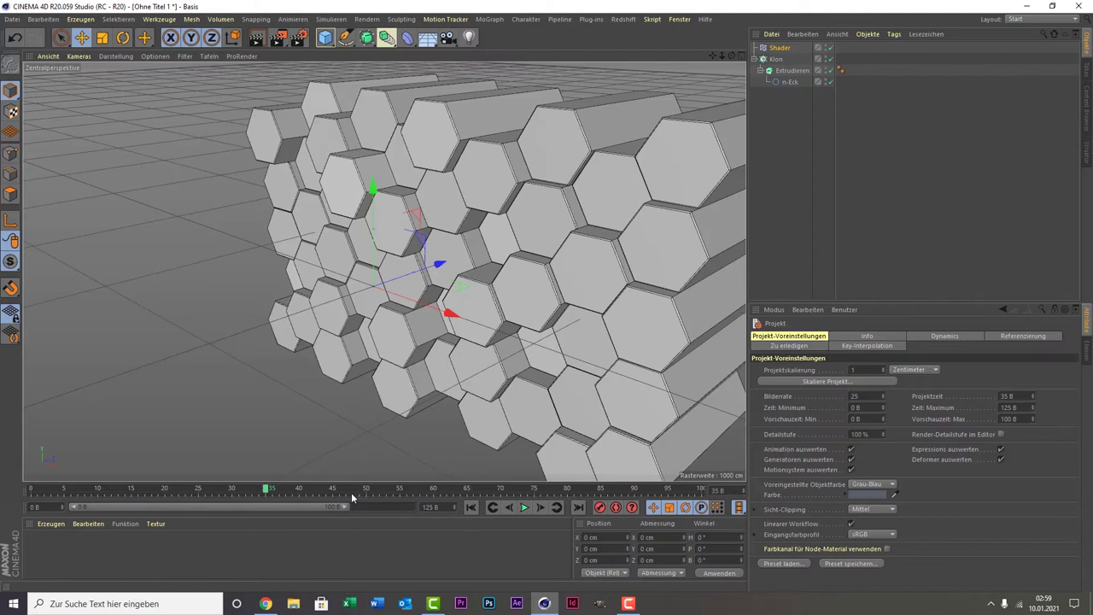
{"action": "left_click_drag", "start_coordinate": [338, 508], "coordinate": [414, 507]}
{"action": "mouse_move", "coordinate": [70, 508]}
{"action": "left_mouse_down"}
{"action": "mouse_move", "coordinate": [131, 509]}
{"action": "mouse_move", "coordinate": [70, 502]}
{"action": "left_mouse_up"}
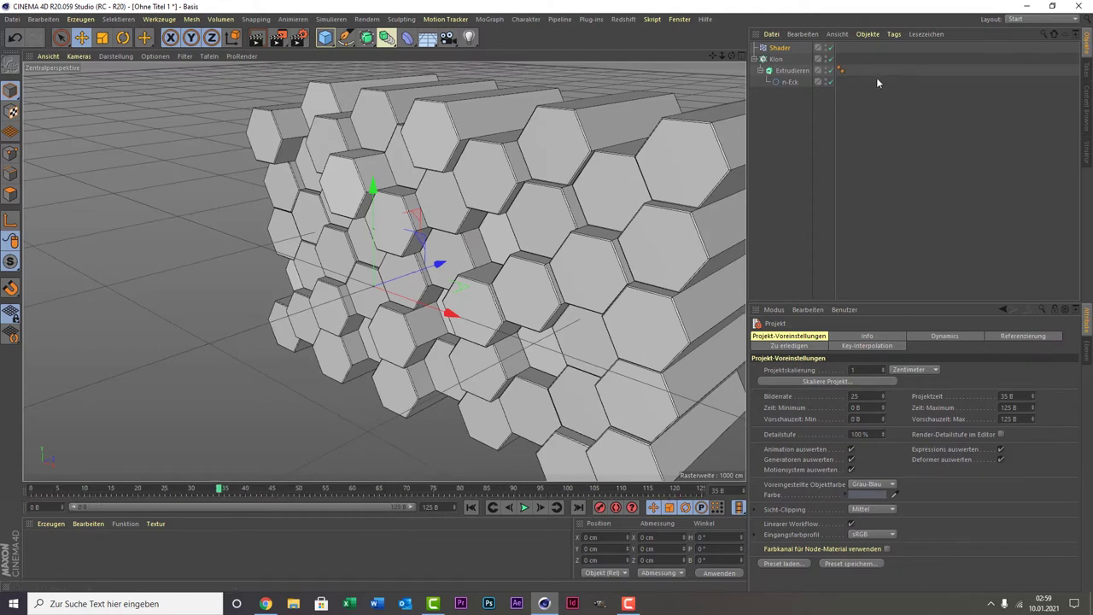
- Set the noise shader's Loopperiode to 5 and play the 125-frame animation
{"action": "left_click", "coordinate": [777, 49]}
{"action": "left_click", "coordinate": [786, 402]}
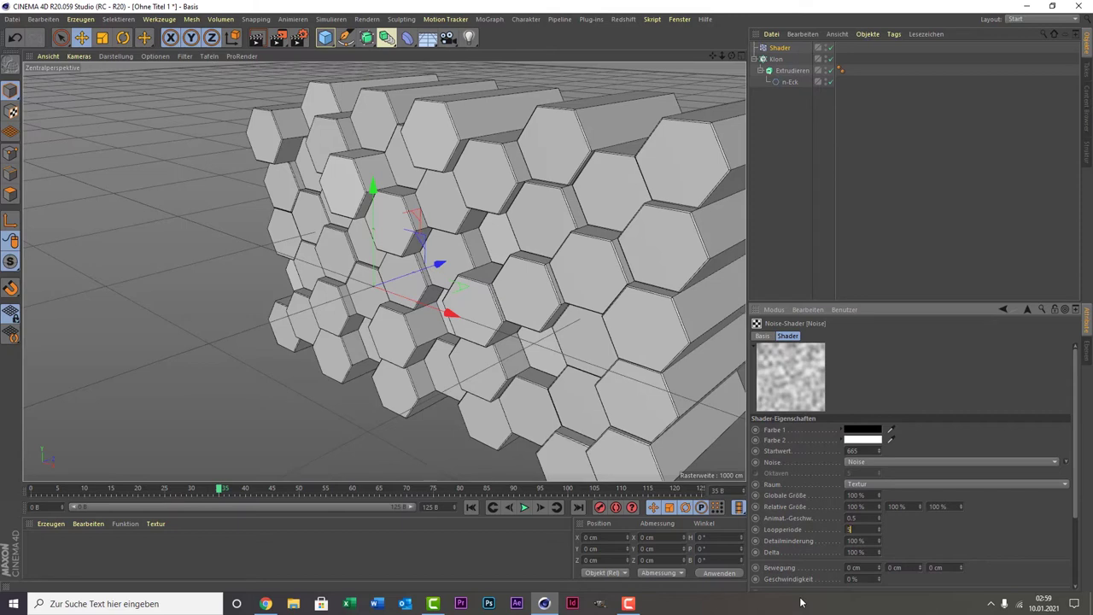
{"action": "left_click", "coordinate": [524, 508]}
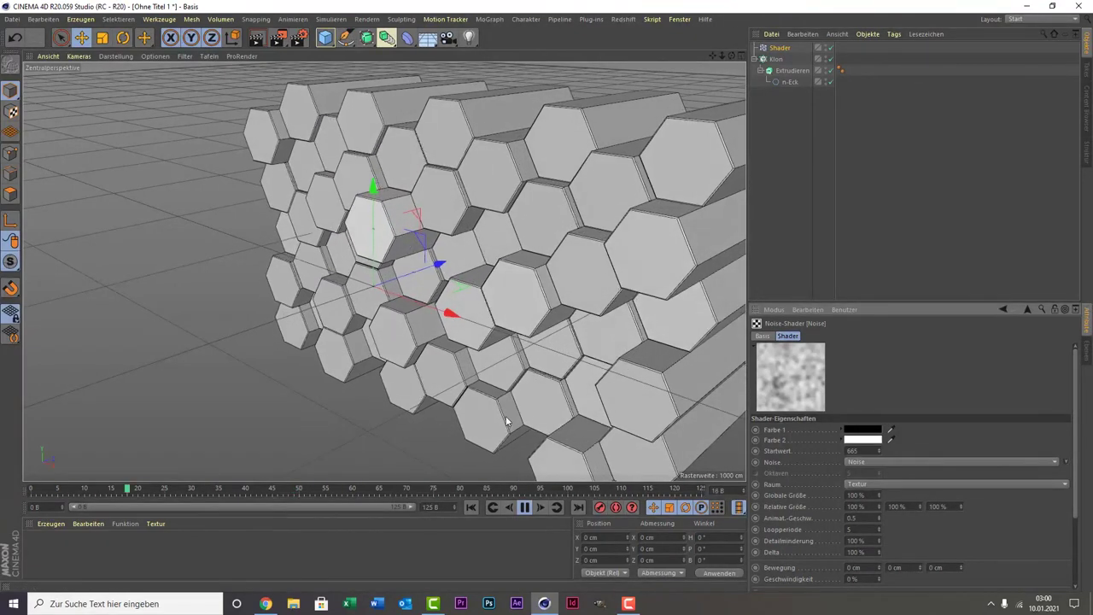
- Stop playback and set the Klon grid to 20 clones wide by 20 high
{"action": "left_click", "coordinate": [524, 507]}
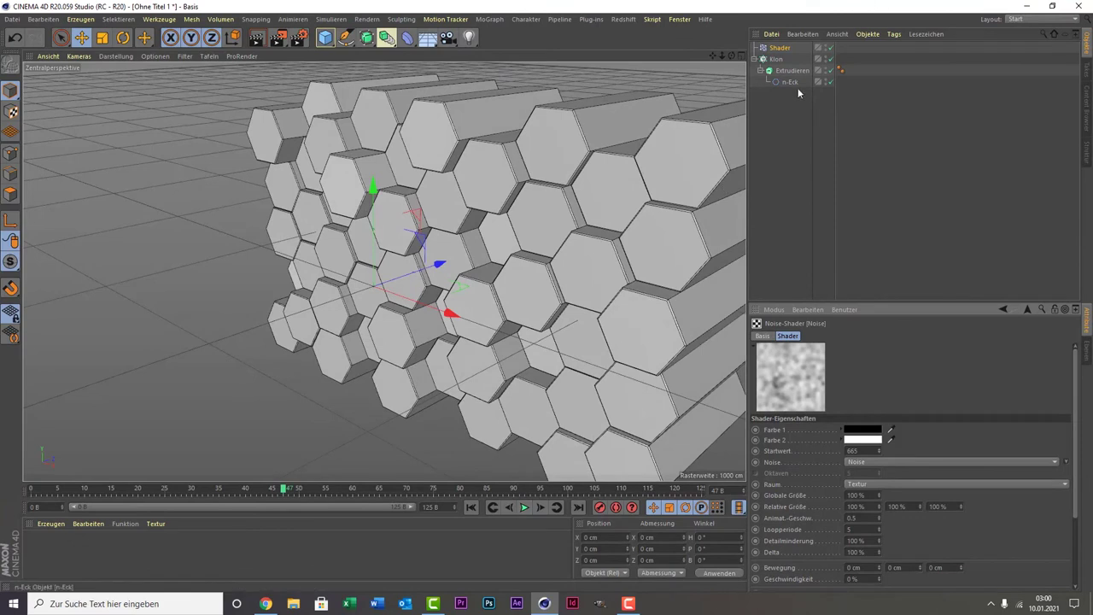
{"action": "left_click", "coordinate": [776, 59]}
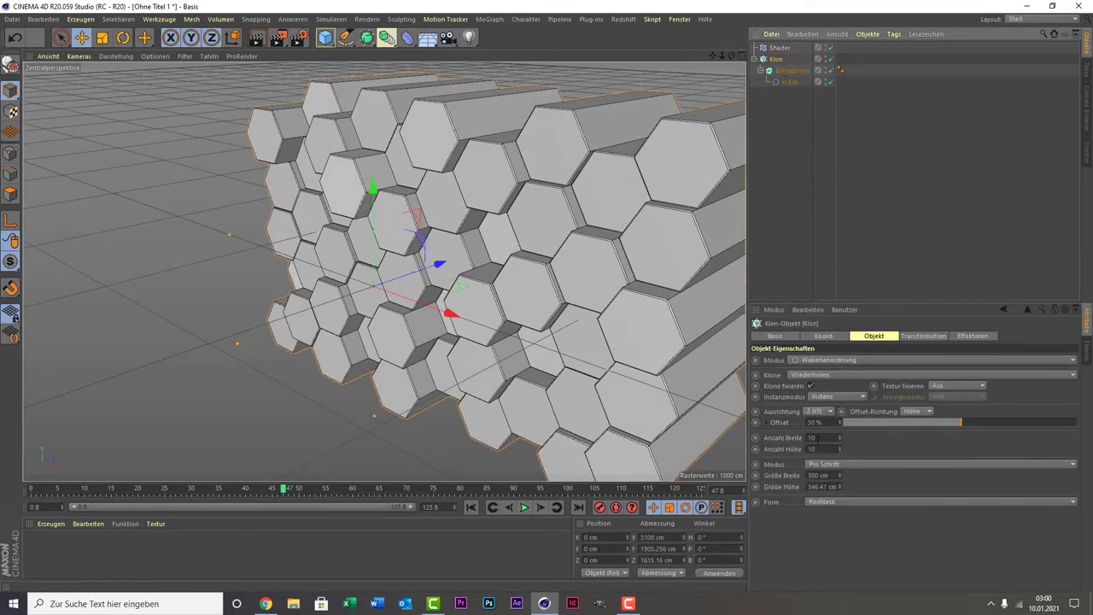
{"action": "double_click", "coordinate": [811, 438]}
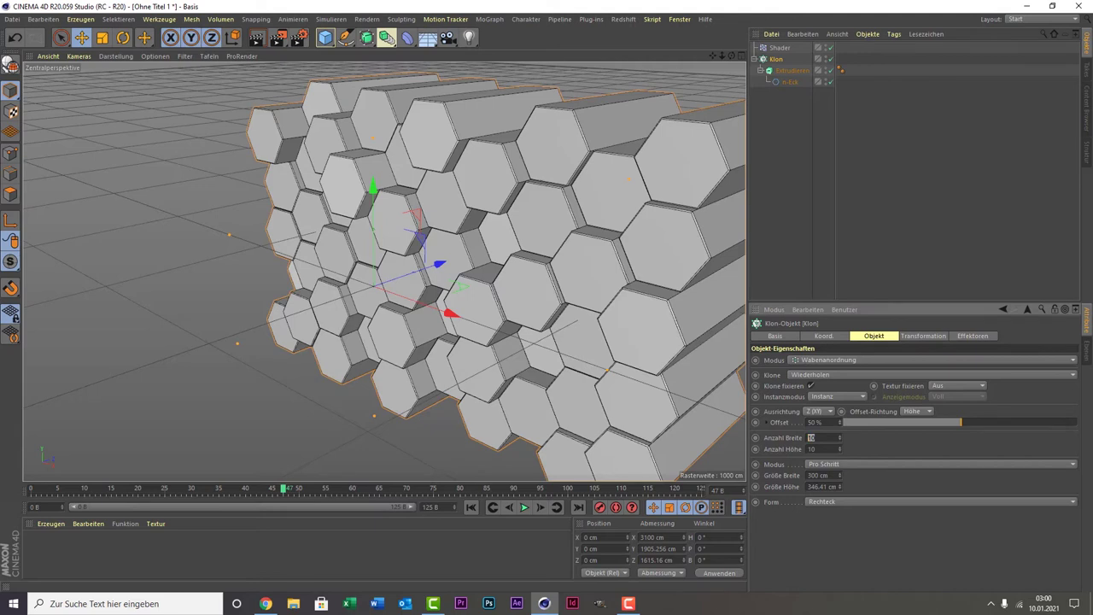
{"action": "type", "text": "20"}
{"action": "key", "text": "Return"}
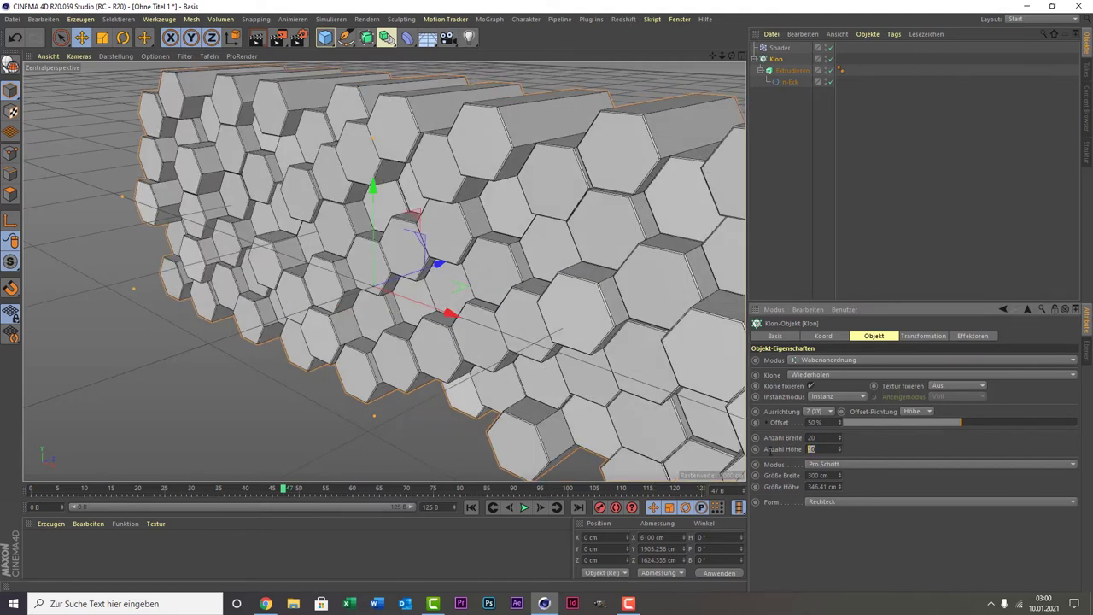
{"action": "type", "text": "20"}
{"action": "key", "text": "Return"}
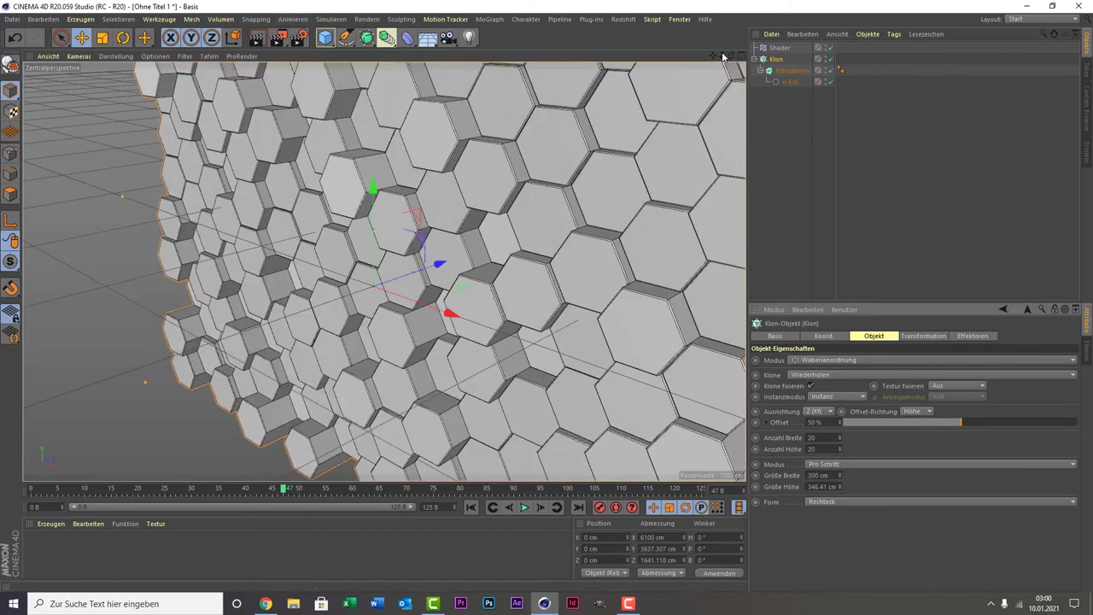
{"action": "mouse_move", "coordinate": [712, 56]}
{"action": "left_mouse_down"}
{"action": "mouse_move", "coordinate": [385, 272]}
{"action": "mouse_move", "coordinate": [256, 277]}
{"action": "left_mouse_up"}
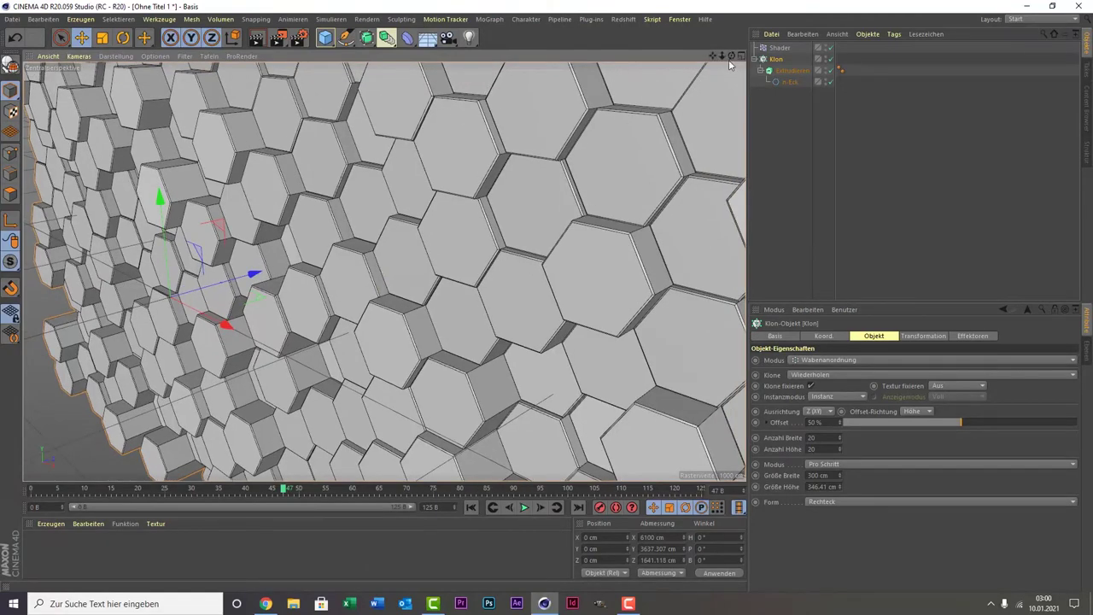
{"action": "left_click_drag", "start_coordinate": [731, 60], "coordinate": [713, 59]}
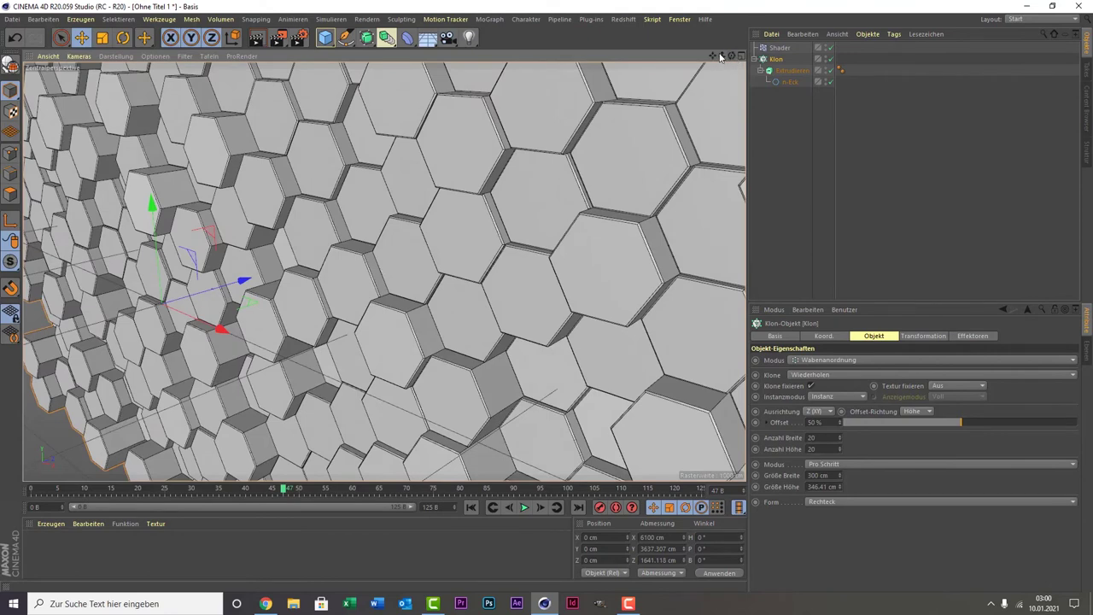
{"action": "left_click_drag", "start_coordinate": [732, 58], "coordinate": [718, 65]}
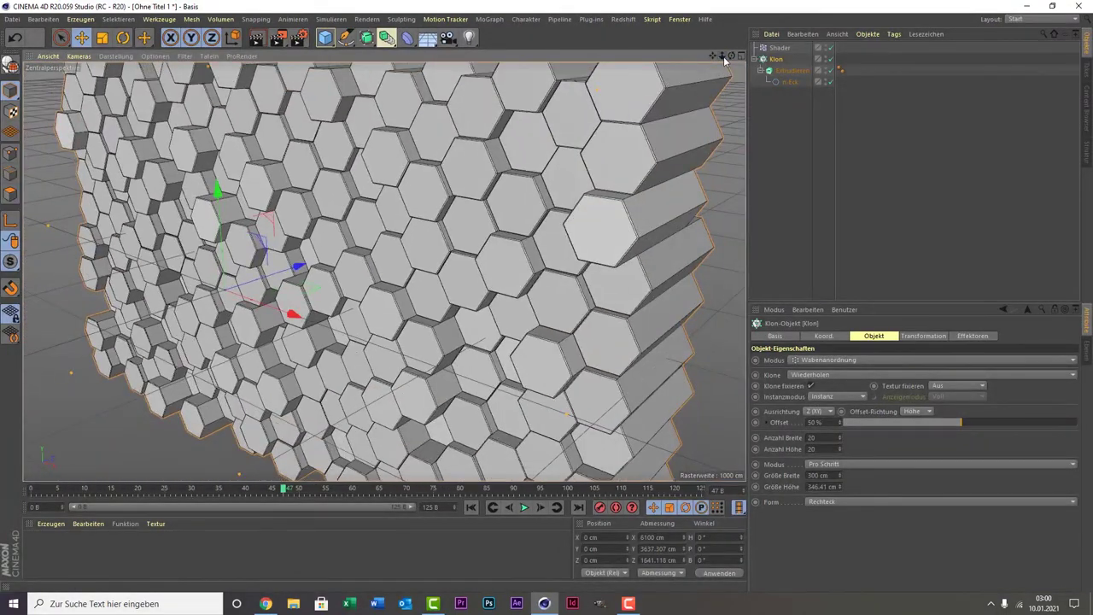
{"action": "left_click_drag", "start_coordinate": [736, 60], "coordinate": [734, 60]}
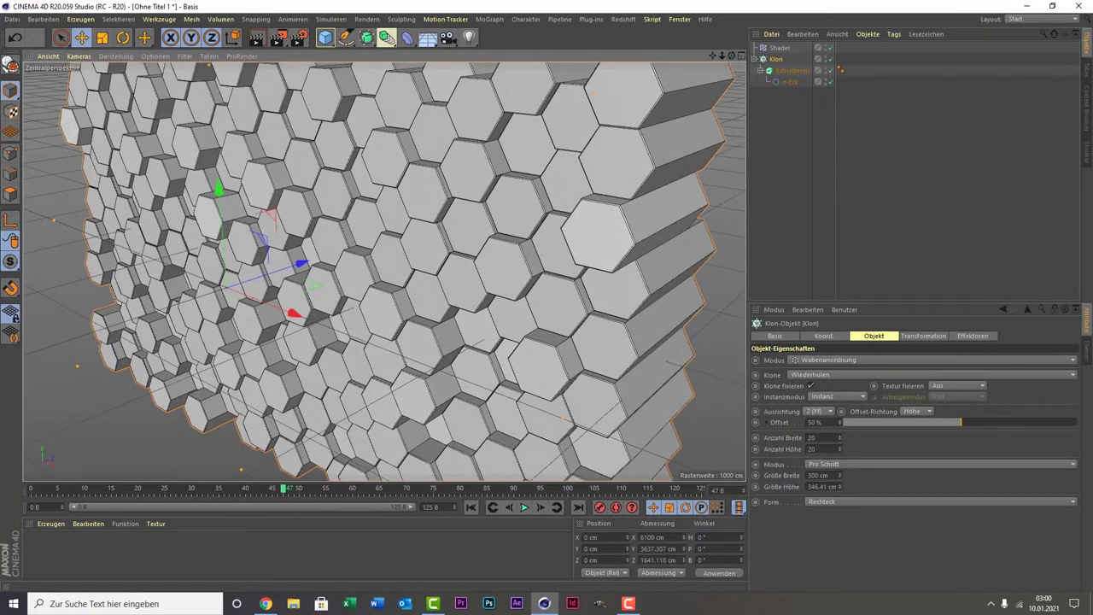
{"action": "left_click_drag", "start_coordinate": [734, 60], "coordinate": [734, 60]}
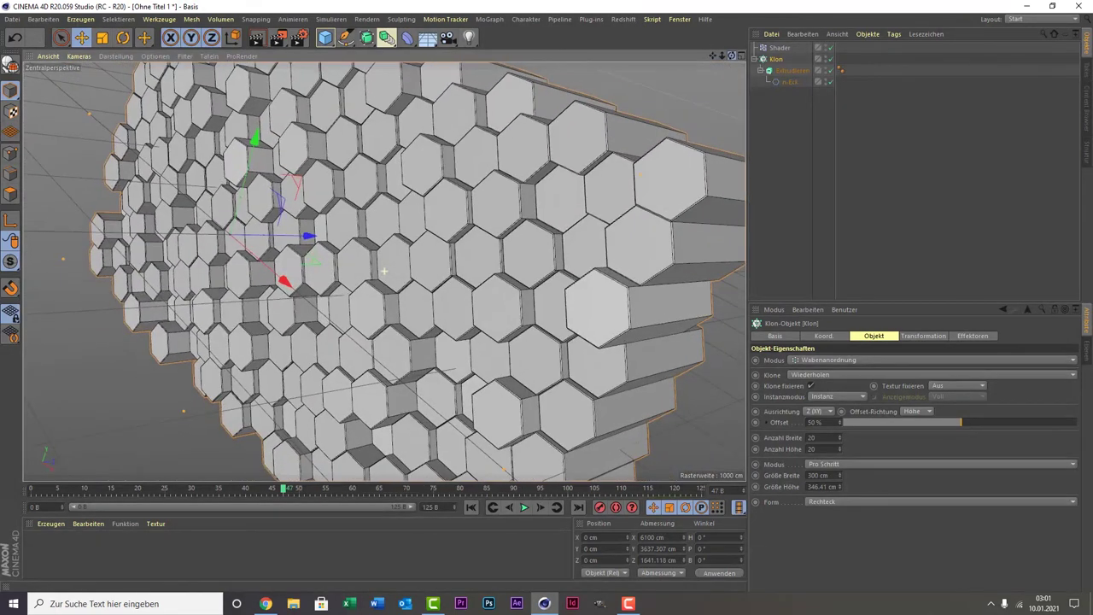
- Zoom in and pan slightly down for a close view of the 20×20 hexagon wall
{"action": "scroll", "coordinate": [433, 205], "scroll_direction": "up", "scroll_amount": 2}
{"action": "scroll", "coordinate": [433, 208], "scroll_direction": "up", "scroll_amount": 2}
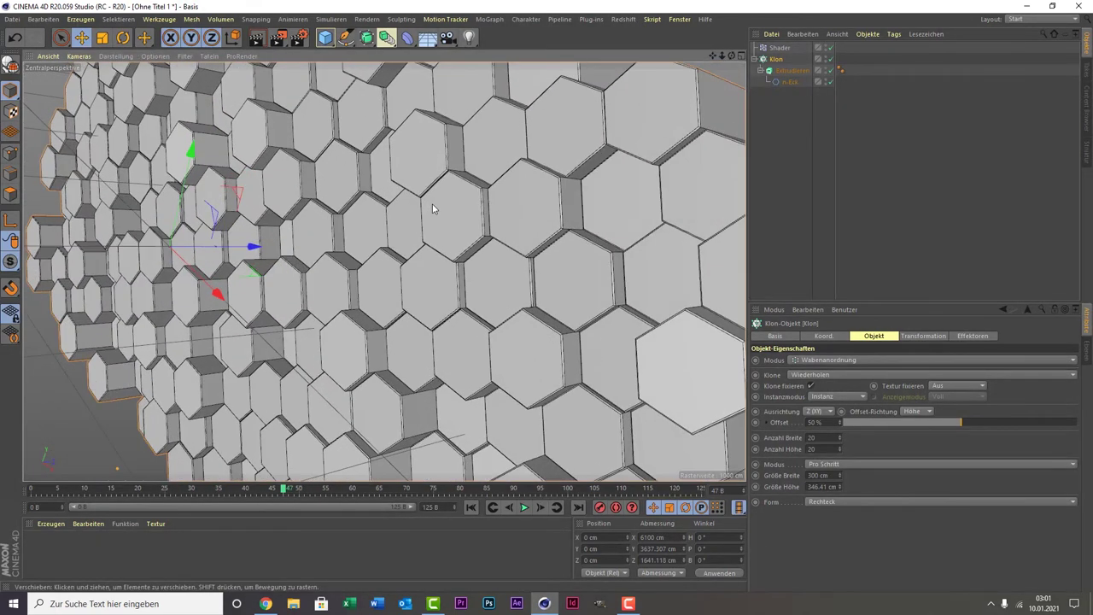
{"action": "scroll", "coordinate": [433, 209], "scroll_direction": "up", "scroll_amount": 1}
{"action": "scroll", "coordinate": [445, 199], "scroll_direction": "down", "scroll_amount": 1}
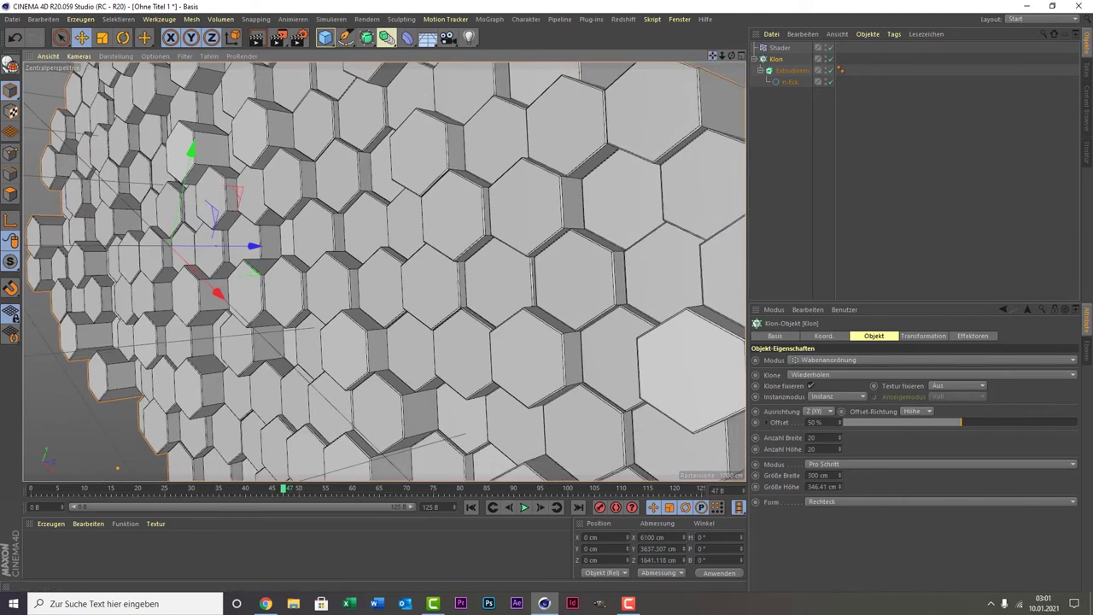
{"action": "middle_click_drag", "start_coordinate": [384, 259], "coordinate": [384, 271], "text": "alt"}
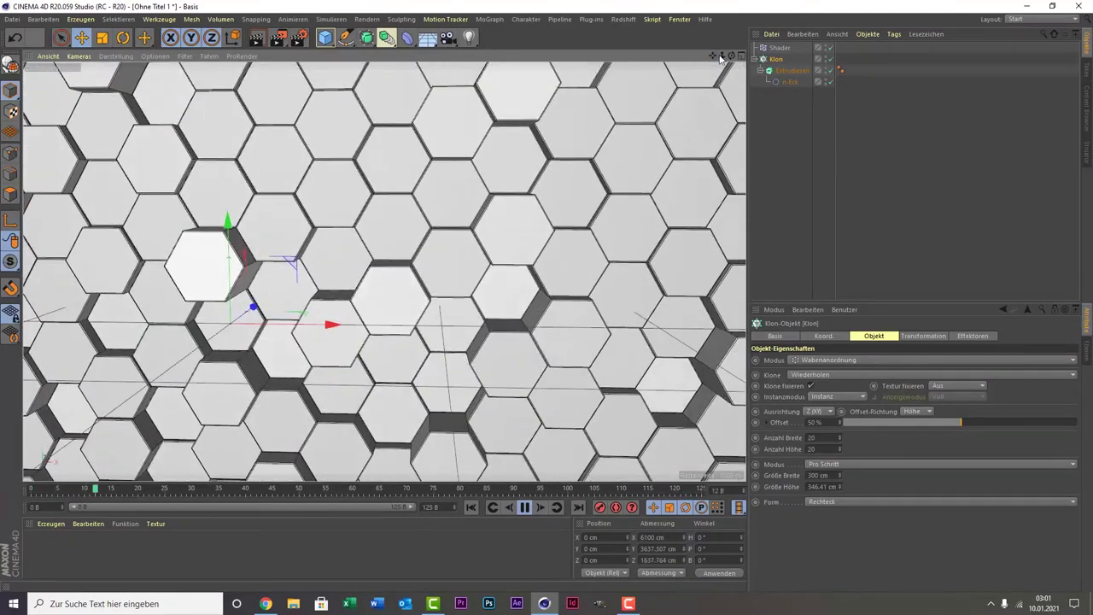
- Orbit to a low side view of the columns and stop playback at frame 0
{"action": "left_click_drag", "start_coordinate": [732, 62], "coordinate": [385, 271]}
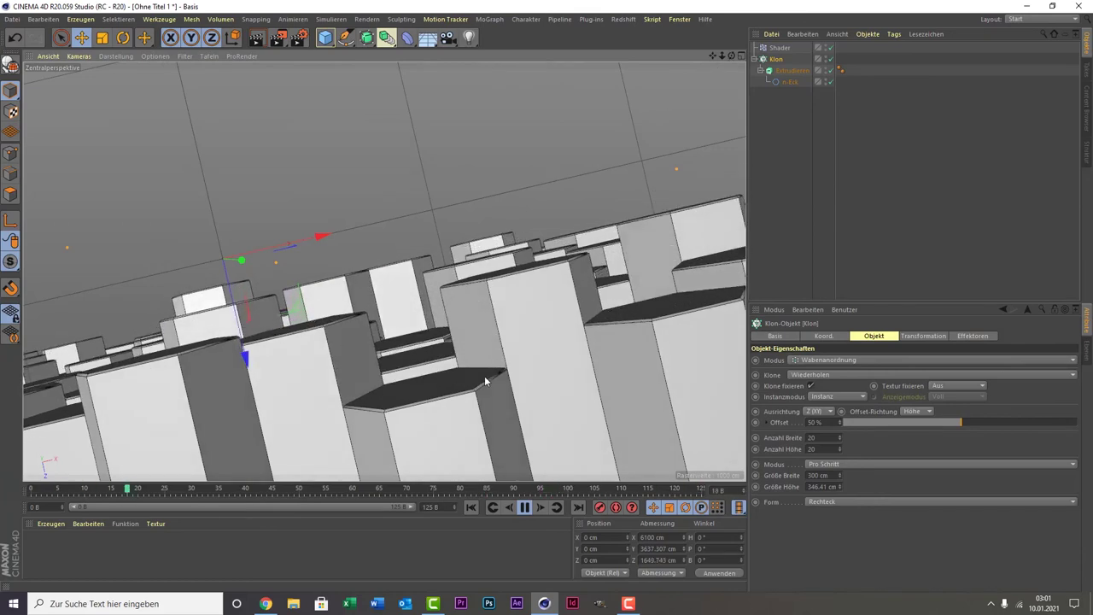
{"action": "left_click", "coordinate": [527, 508]}
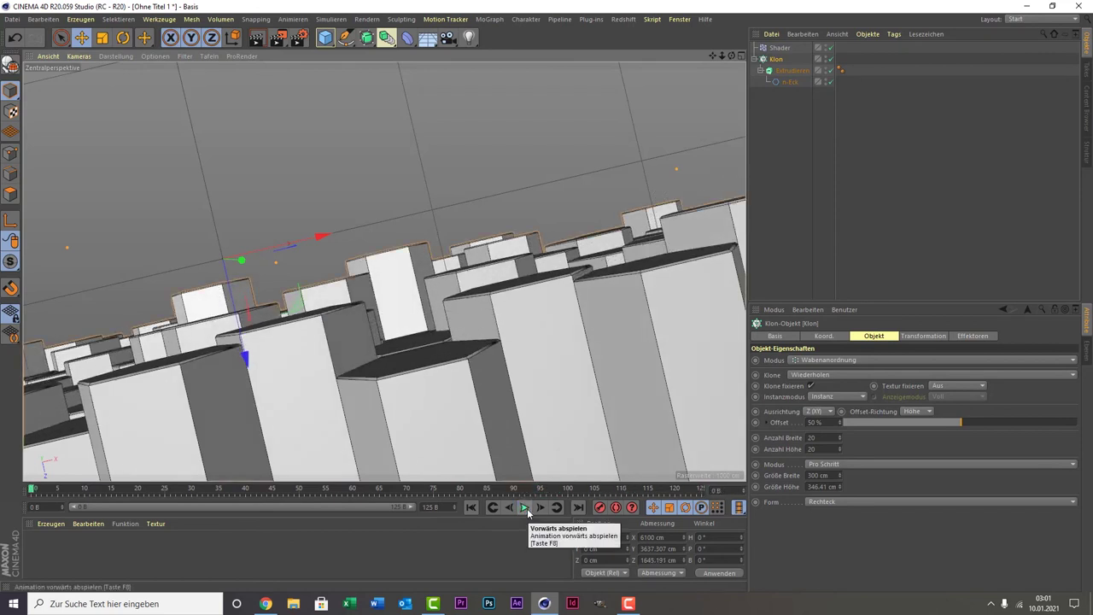